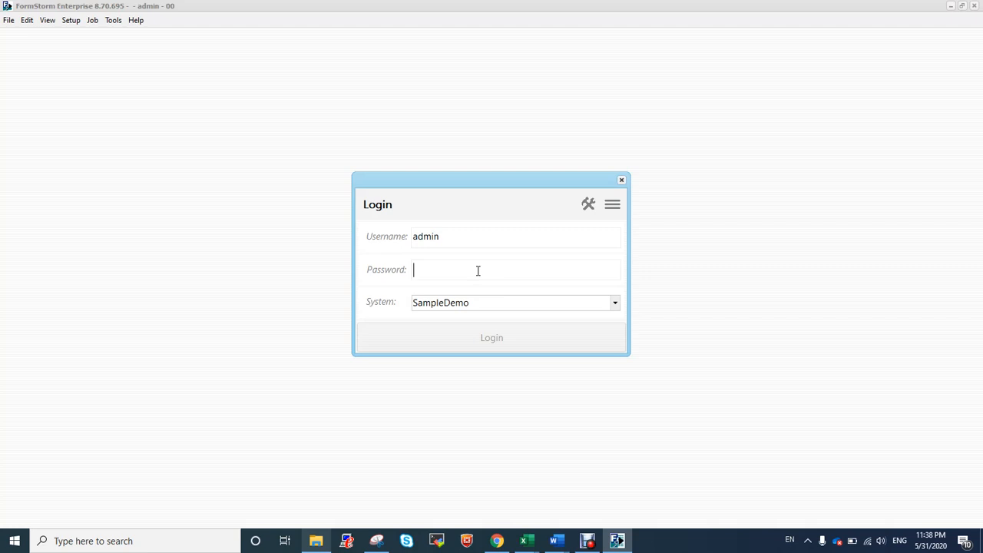
Enter the account password in the login form, and start a new system named Invoice Demo.
{"action": "type", "text": "******"}
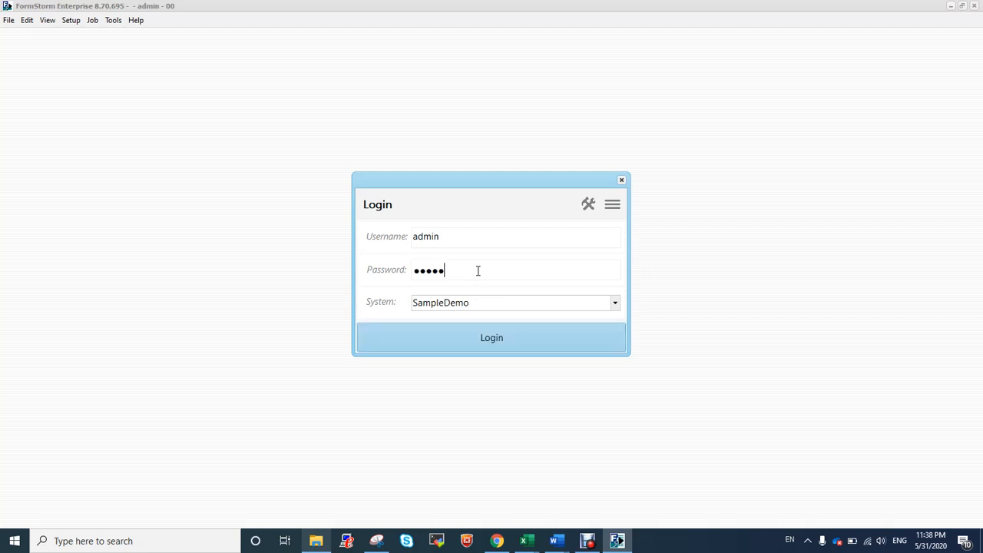
{"action": "type", "text": "*"}
{"action": "left_click", "coordinate": [588, 205]}
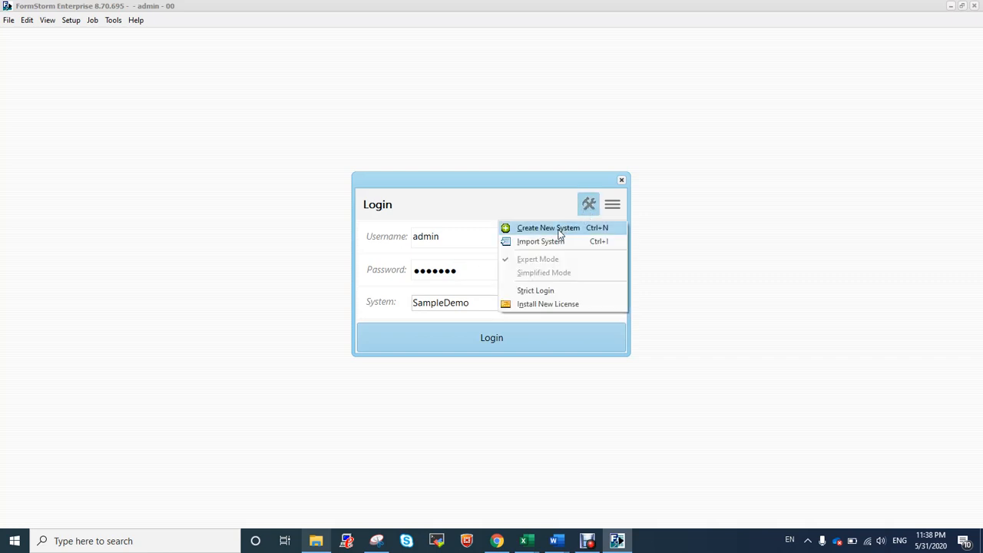
{"action": "left_click", "coordinate": [559, 228]}
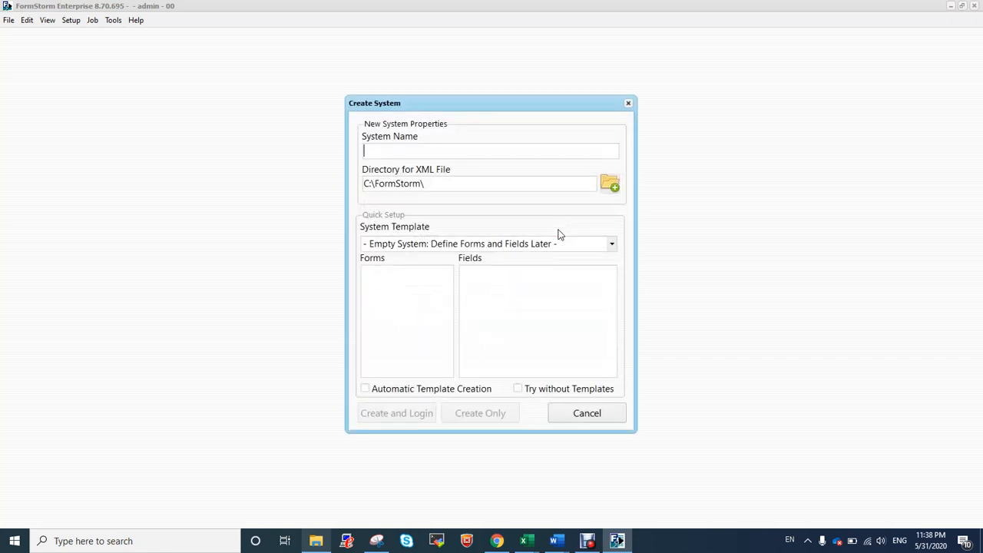
{"action": "type", "text": "Invoice De"}
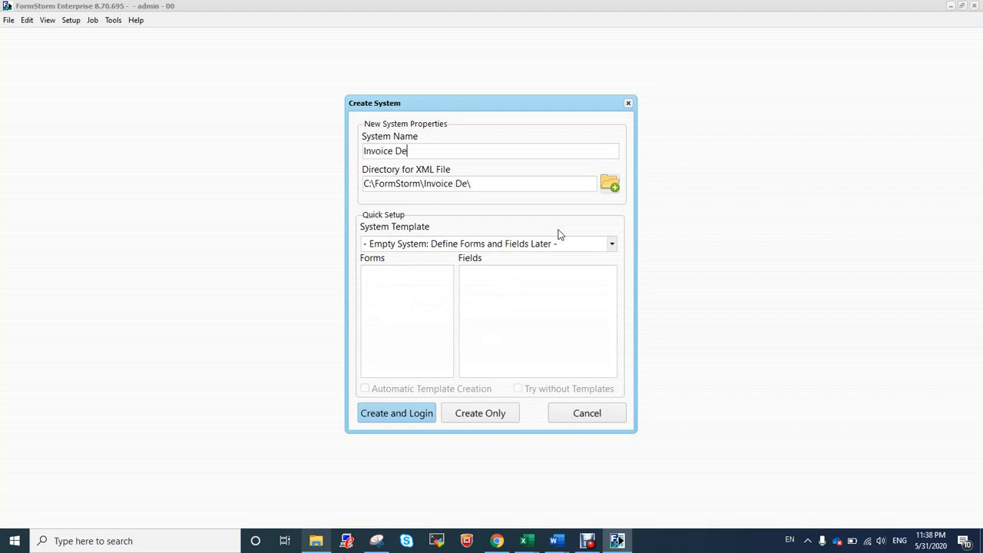
{"action": "type", "text": "mo"}
Base the system on the Invoices - United States template, review its preselected fields, and create it with immediate login.
{"action": "left_click", "coordinate": [612, 245]}
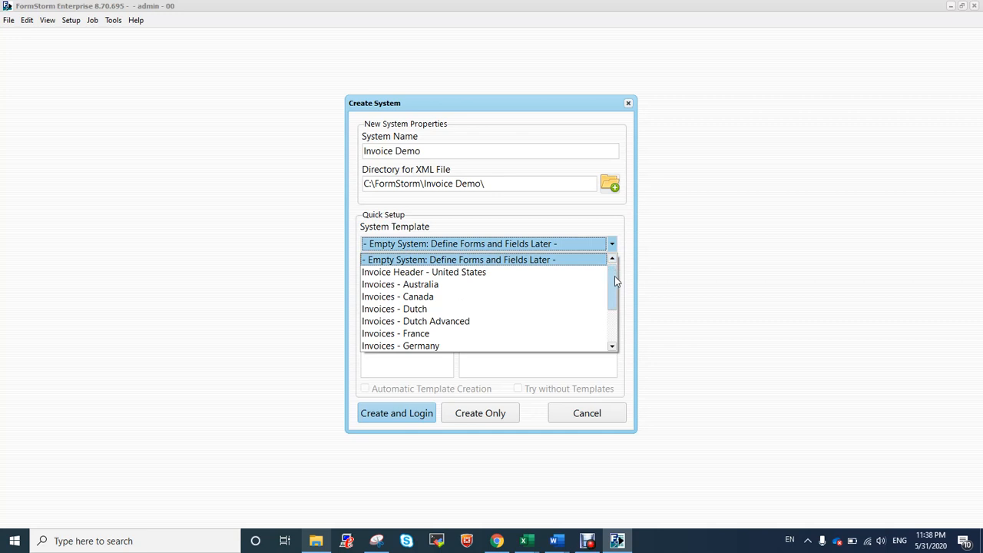
{"action": "left_click_drag", "start_coordinate": [615, 276], "coordinate": [614, 321]}
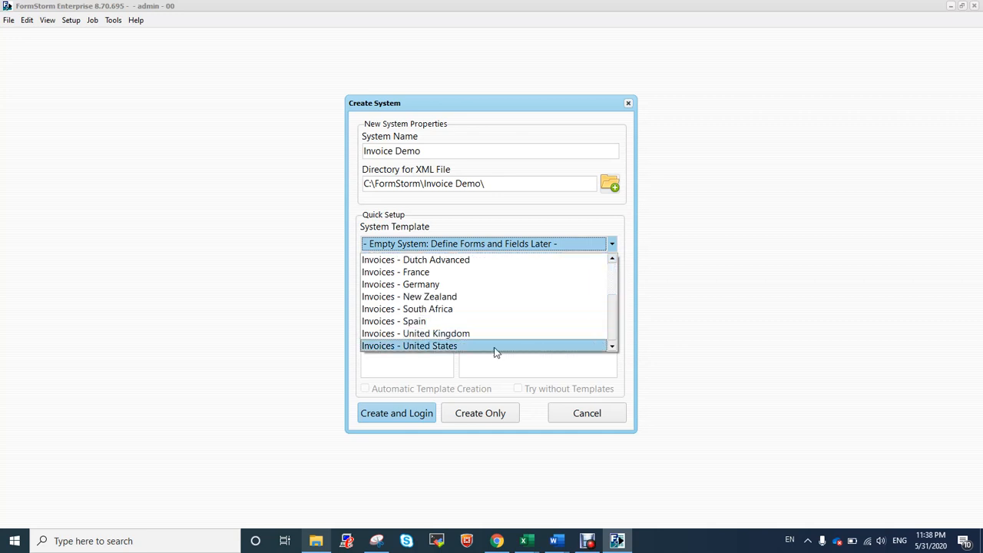
{"action": "left_click", "coordinate": [445, 346]}
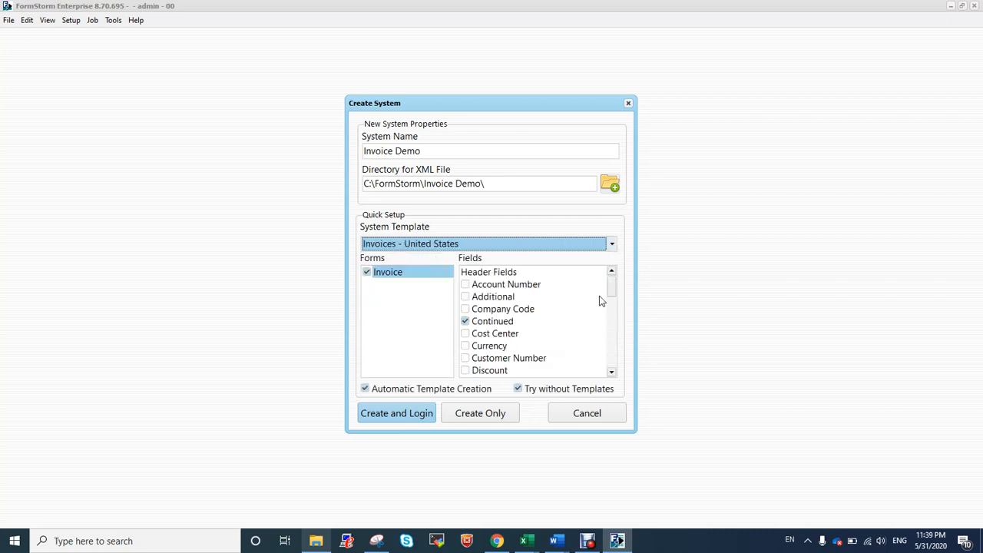
{"action": "left_click_drag", "start_coordinate": [612, 291], "coordinate": [614, 311]}
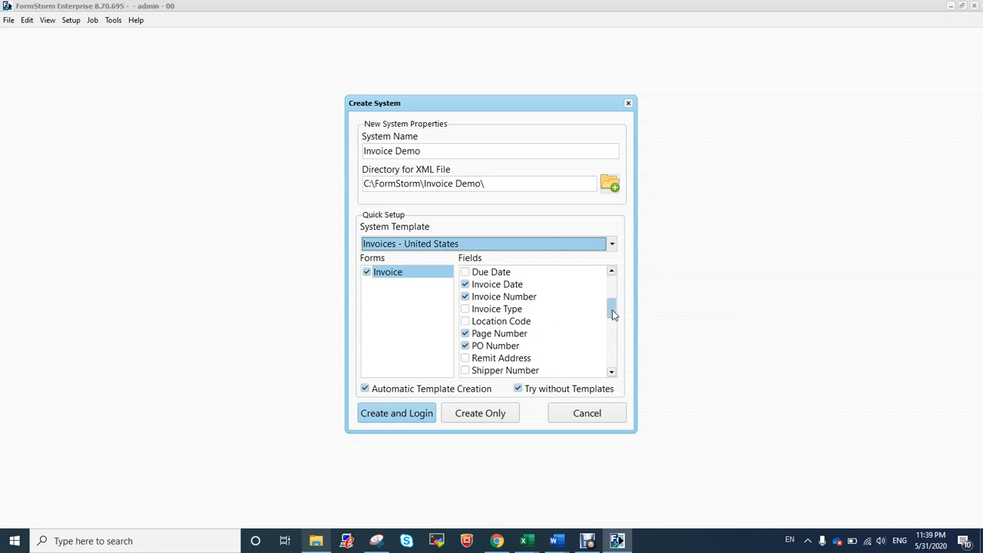
{"action": "left_click_drag", "start_coordinate": [612, 310], "coordinate": [613, 348]}
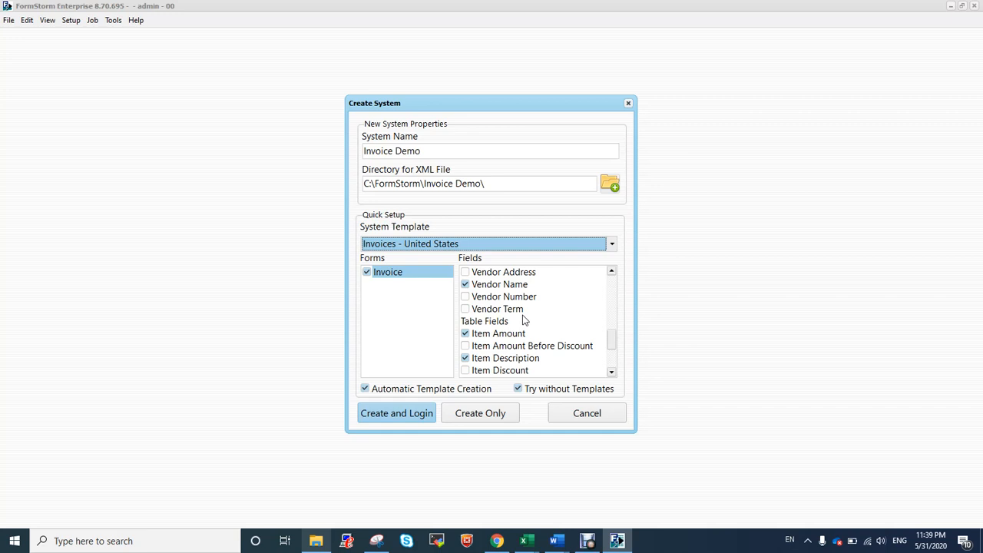
{"action": "left_click", "coordinate": [397, 419]}
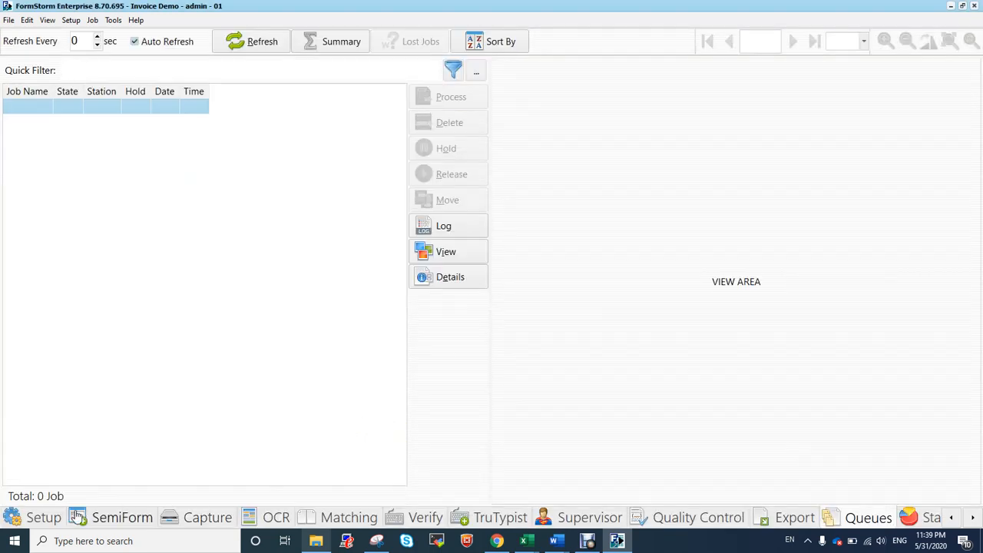
Examine the Invoice Demo system setup, including the Vendor Name field's rules, dictionary, OCR and verification properties.
{"action": "left_click", "coordinate": [43, 519]}
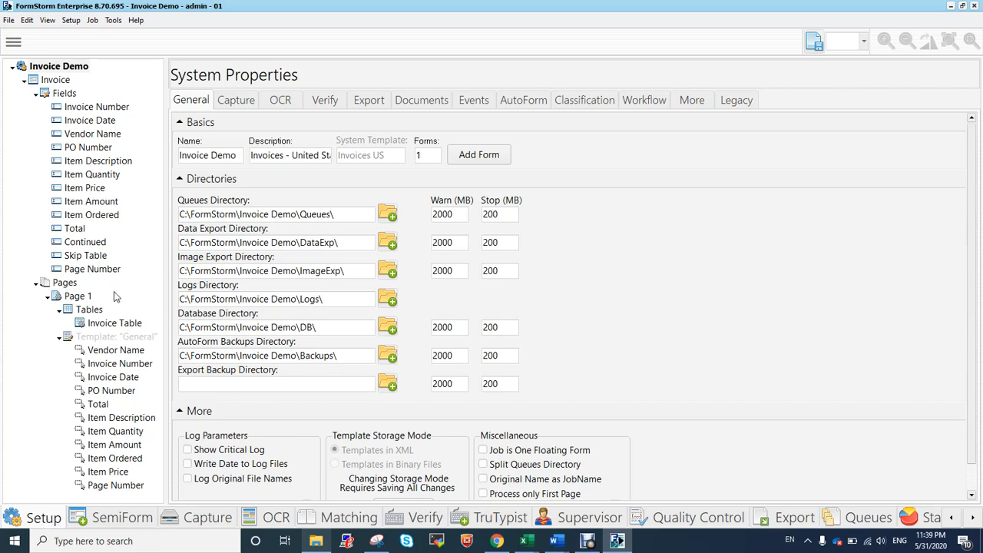
{"action": "left_click", "coordinate": [96, 108]}
{"action": "left_click", "coordinate": [102, 122]}
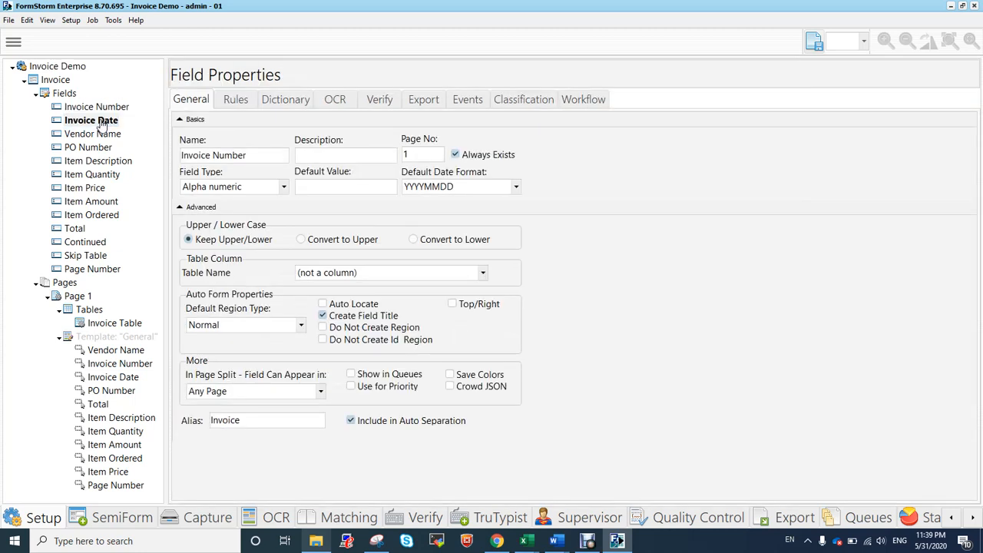
{"action": "left_click", "coordinate": [102, 134]}
{"action": "left_click", "coordinate": [235, 105]}
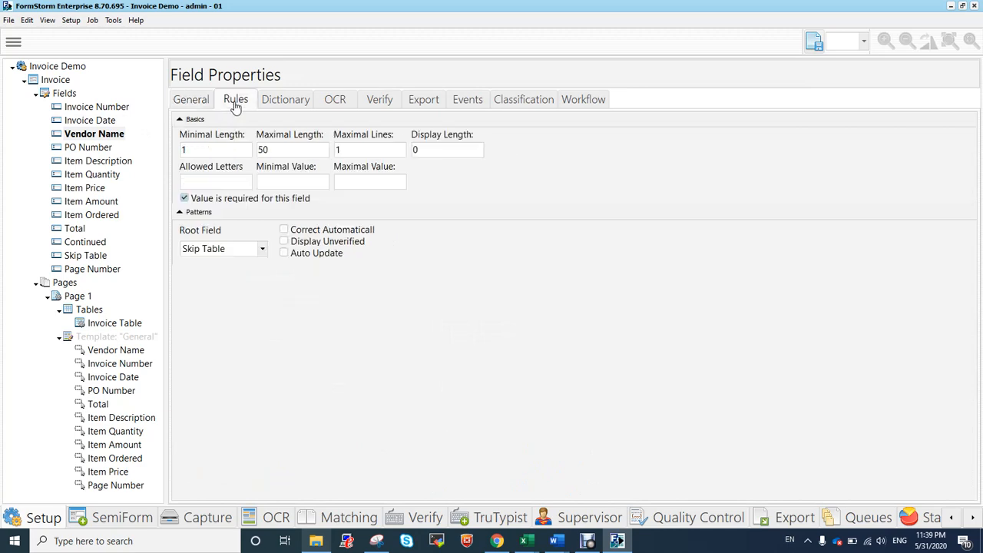
{"action": "left_click", "coordinate": [281, 100]}
{"action": "left_click", "coordinate": [335, 102]}
{"action": "left_click", "coordinate": [377, 103]}
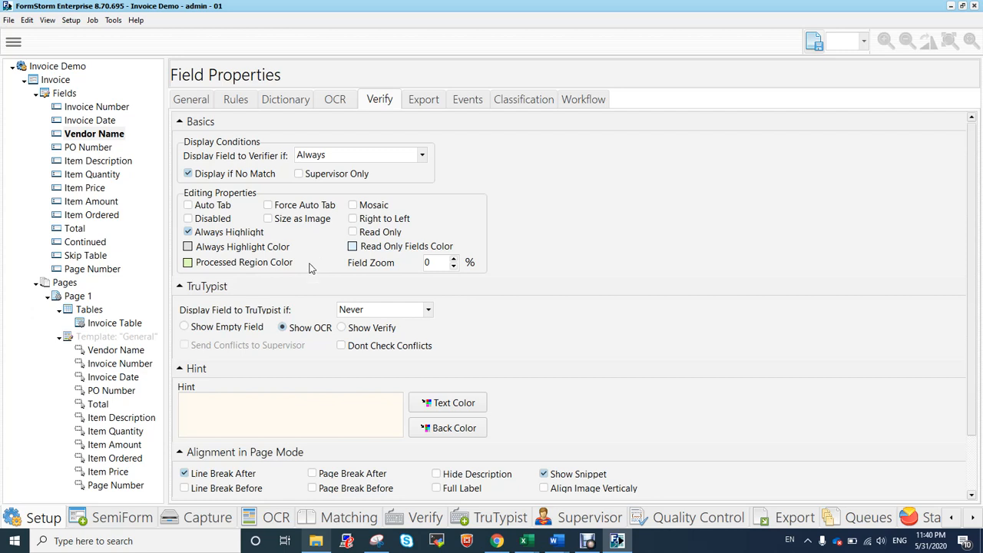
Prepare a capture job from files and add the pages of the Sample Invoices file to it.
{"action": "left_click", "coordinate": [208, 518]}
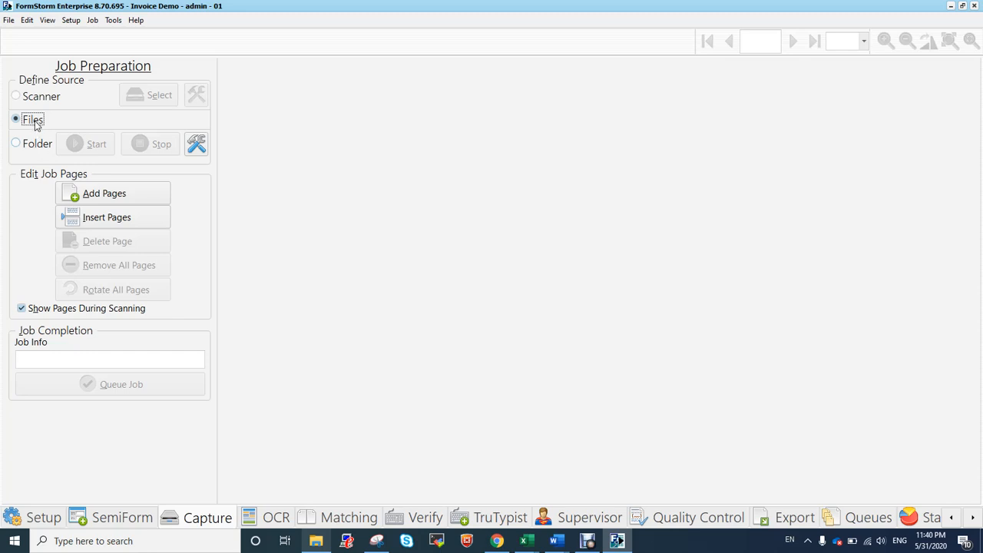
{"action": "left_click", "coordinate": [106, 197]}
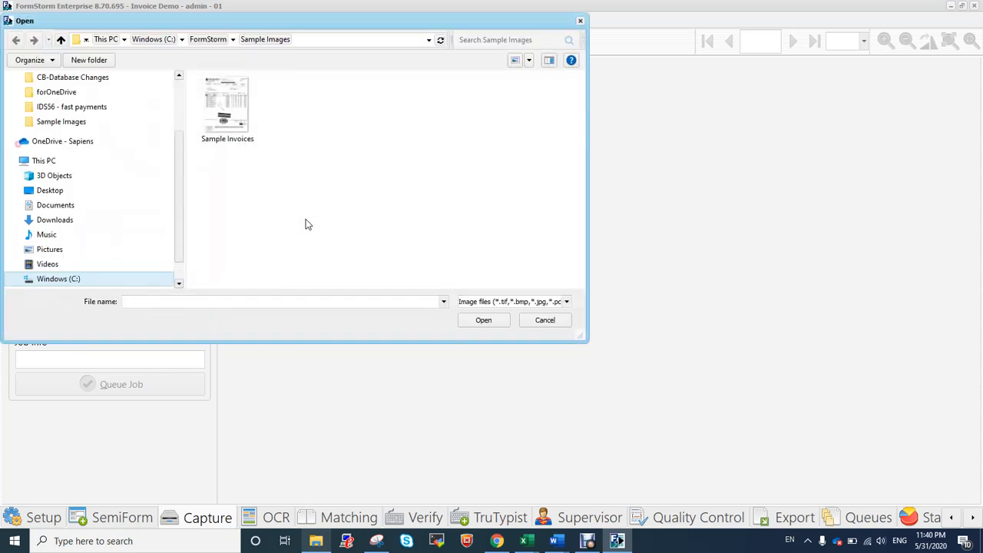
{"action": "double_click", "coordinate": [234, 119]}
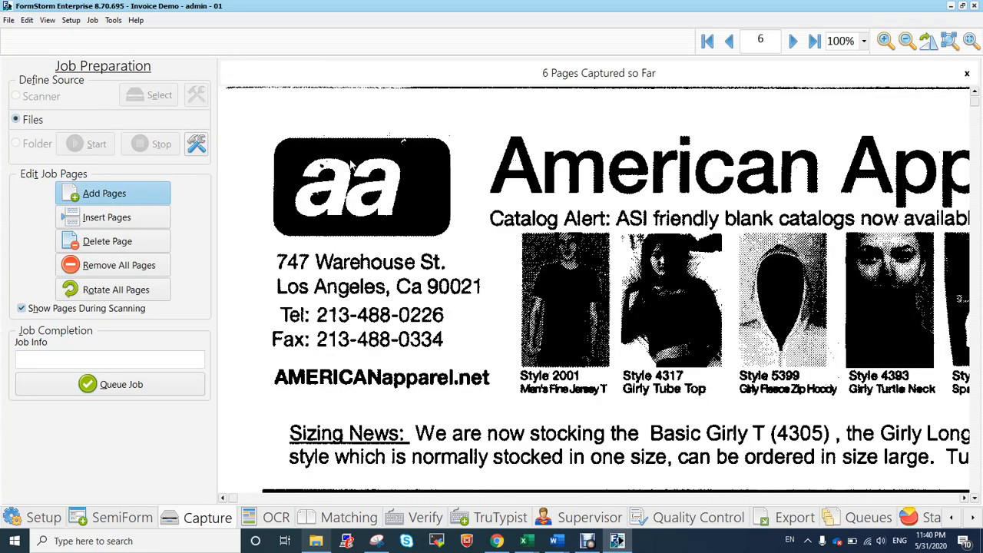
Review the captured invoice pages from first to last at 60% zoom, comparing the two W.B. Mason invoices.
{"action": "left_click", "coordinate": [707, 41]}
{"action": "left_click", "coordinate": [907, 40]}
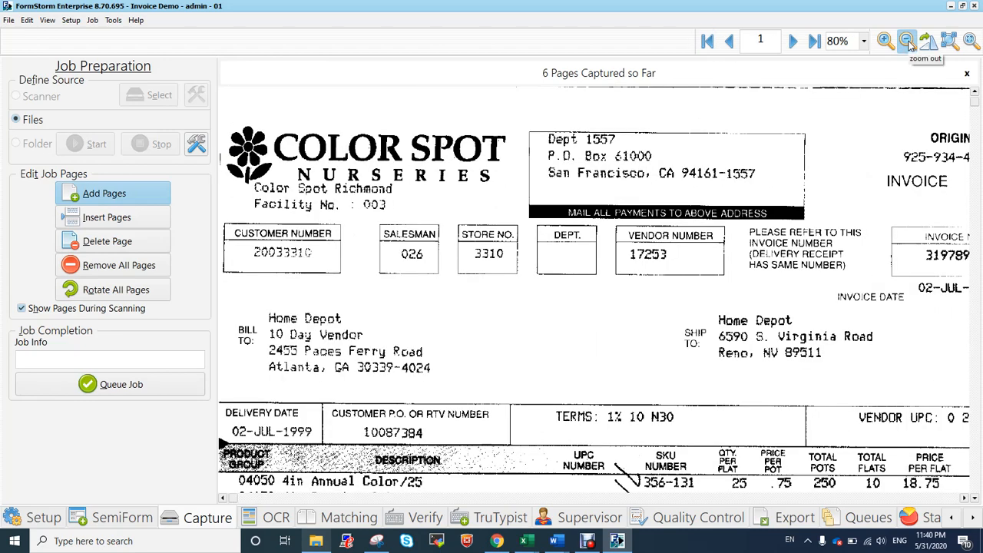
{"action": "left_click", "coordinate": [906, 41]}
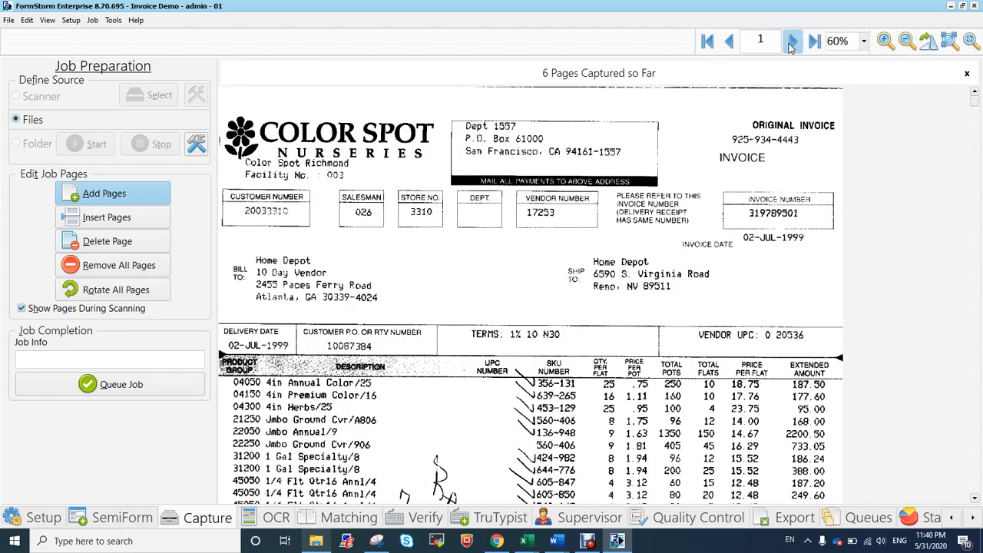
{"action": "left_click", "coordinate": [792, 41]}
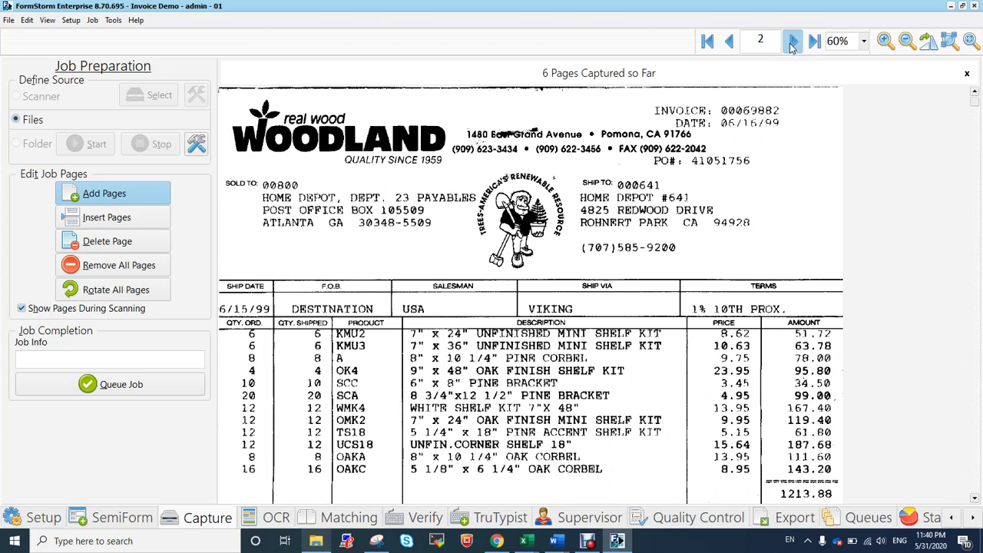
{"action": "left_click", "coordinate": [793, 42]}
{"action": "left_click", "coordinate": [793, 43]}
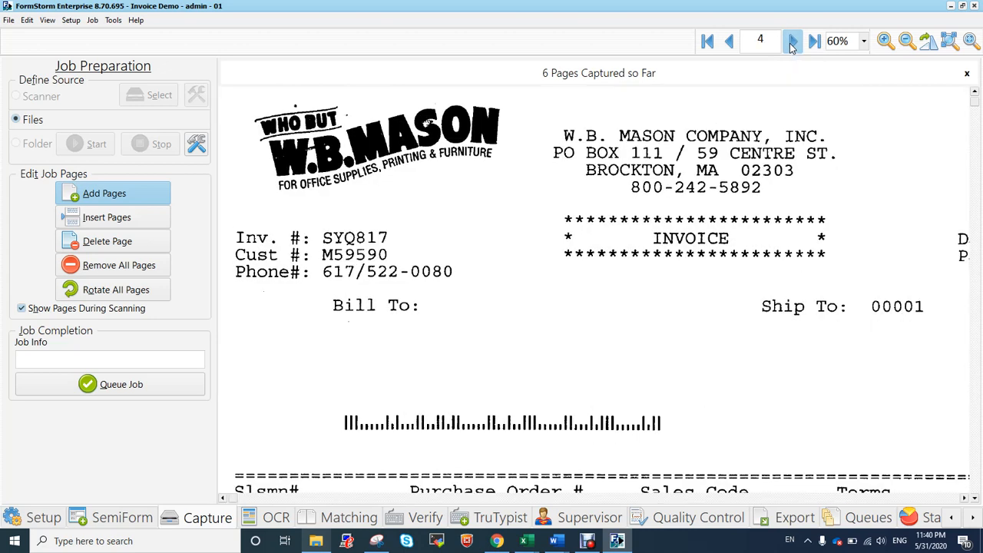
{"action": "left_click", "coordinate": [729, 42]}
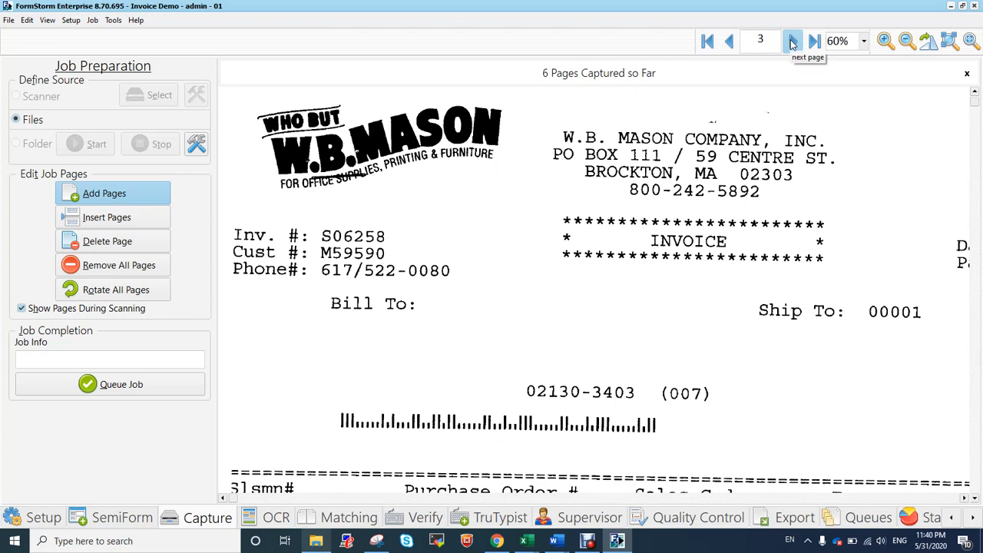
{"action": "left_click", "coordinate": [793, 43]}
{"action": "left_click", "coordinate": [793, 42]}
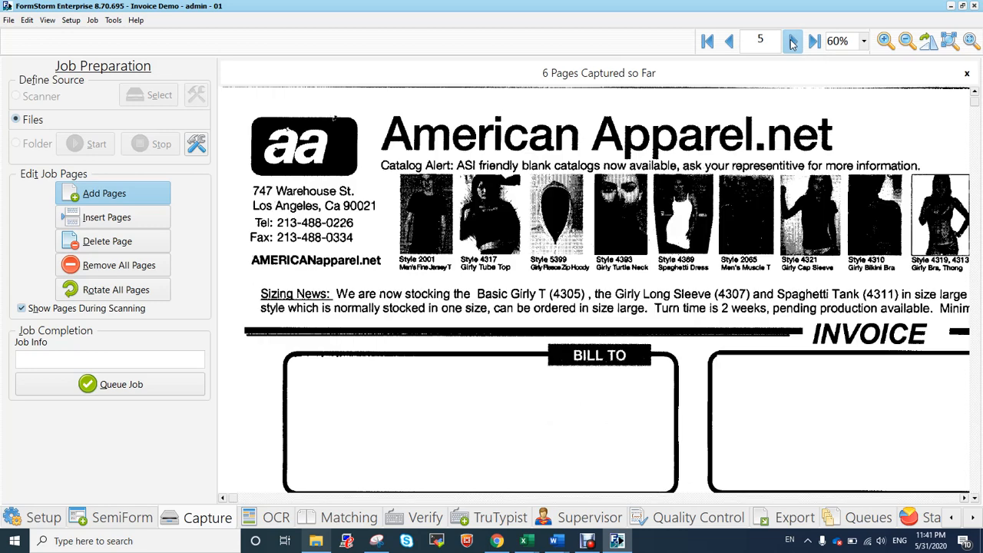
{"action": "left_click", "coordinate": [792, 43]}
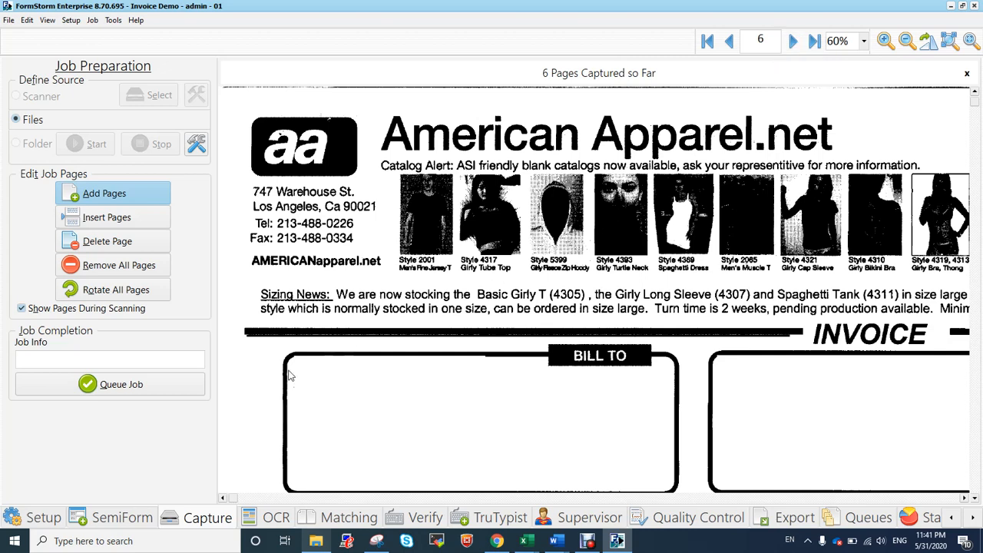
Send the captured job to the OCR queue and check its state in the job queues.
{"action": "left_click", "coordinate": [117, 392]}
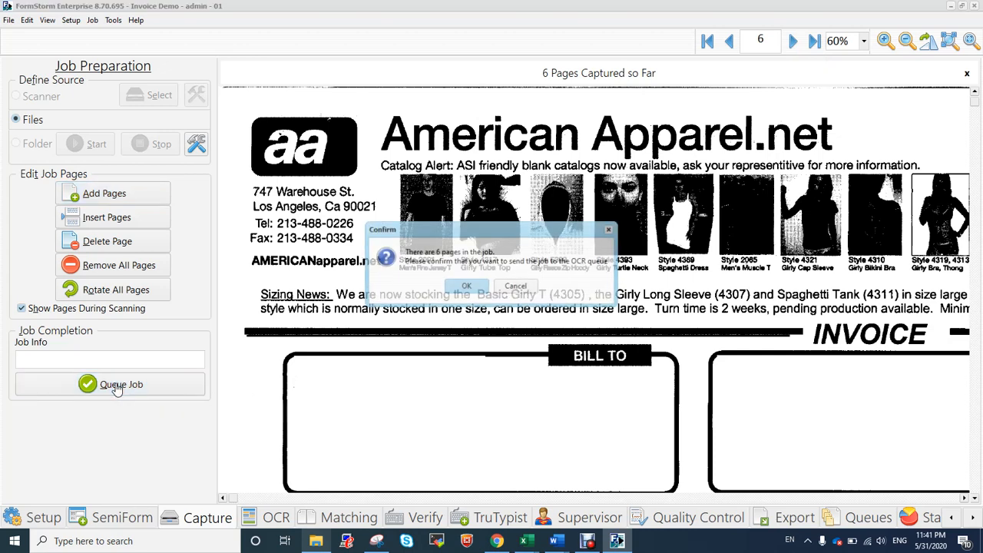
{"action": "left_click", "coordinate": [467, 285]}
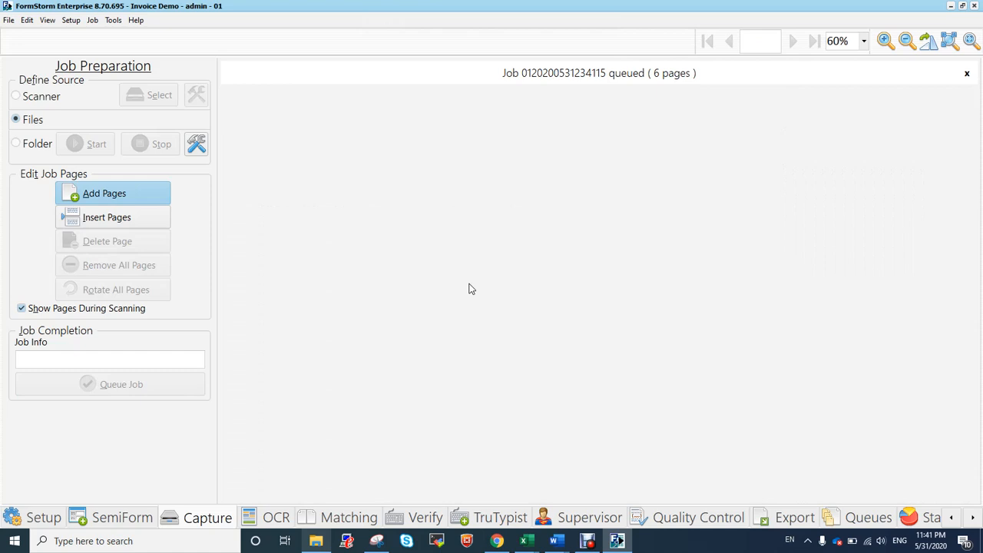
{"action": "left_click", "coordinate": [869, 521]}
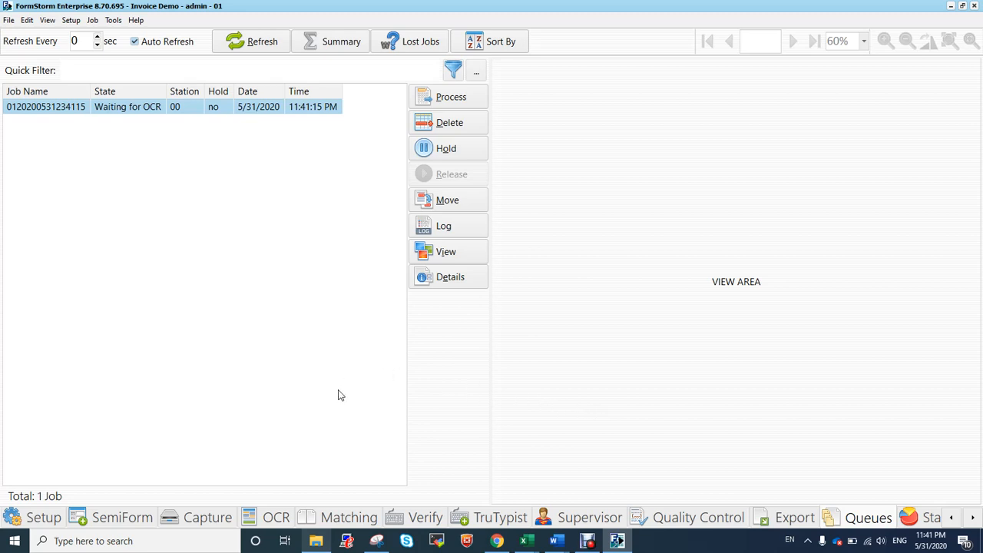
Run OCR on the next job in the queue.
{"action": "left_click", "coordinate": [276, 518]}
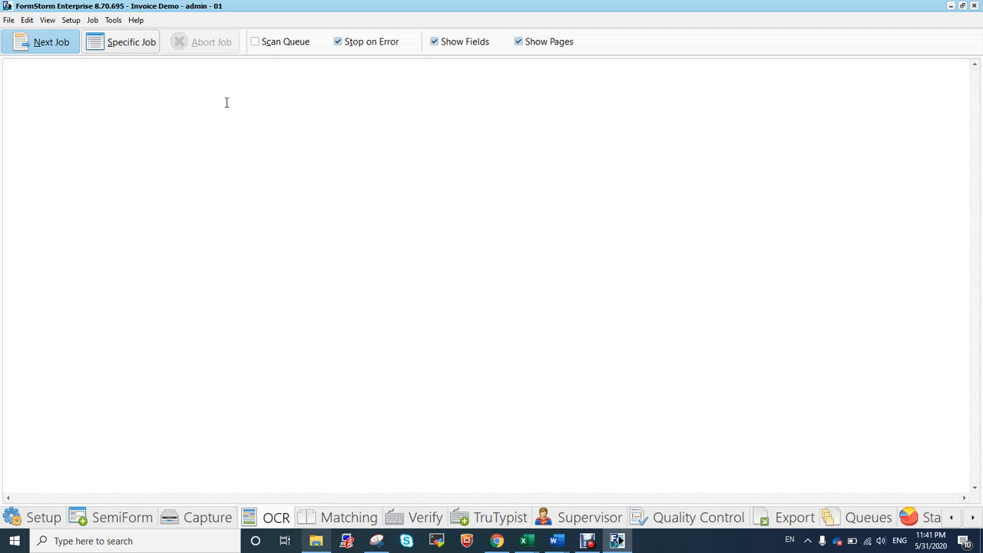
{"action": "left_click", "coordinate": [47, 42]}
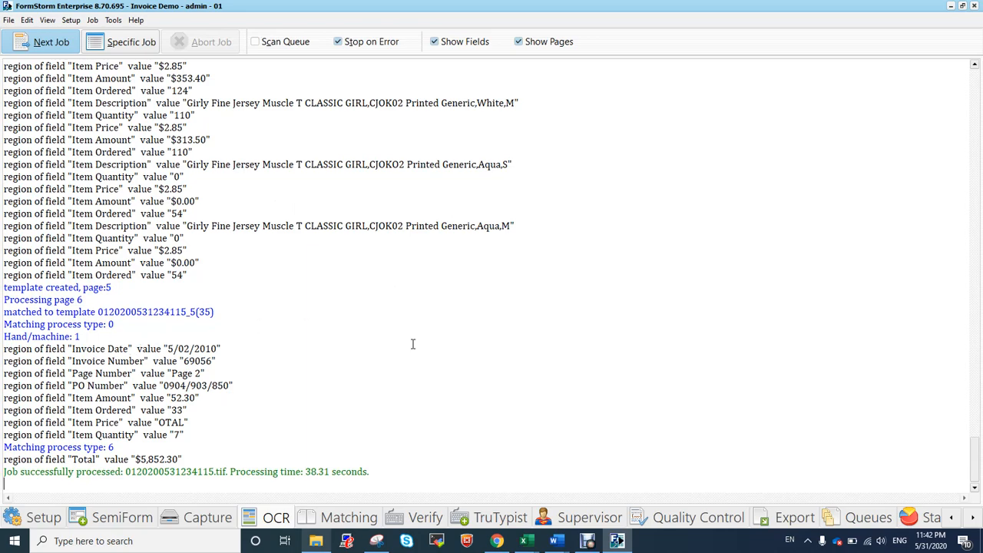
Examine the OCR log from its start, checking where templates were created and which template page 4 was matched to.
{"action": "left_click_drag", "start_coordinate": [976, 471], "coordinate": [975, 86]}
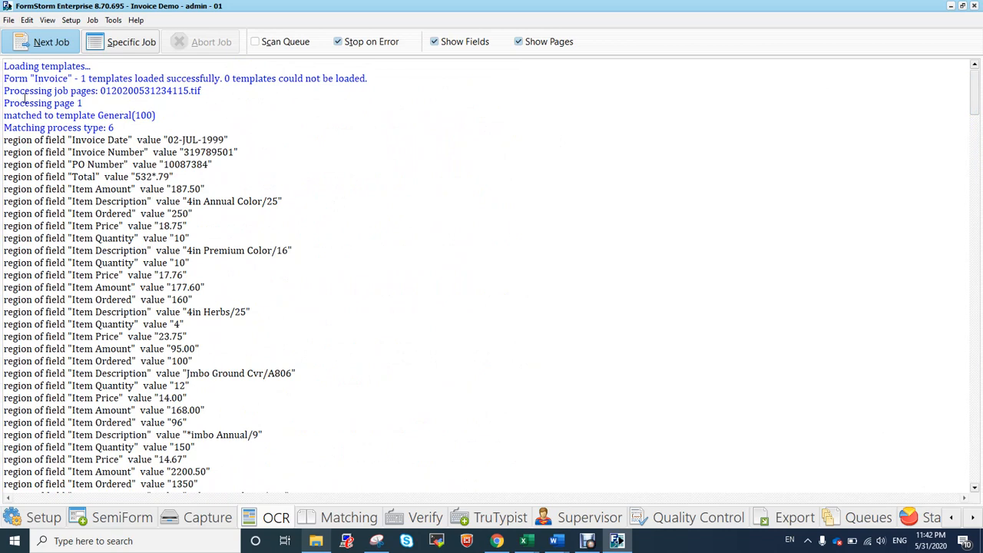
{"action": "scroll", "coordinate": [68, 185], "scroll_direction": "down", "scroll_amount": 1}
{"action": "scroll", "coordinate": [68, 185], "scroll_direction": "down", "scroll_amount": 18}
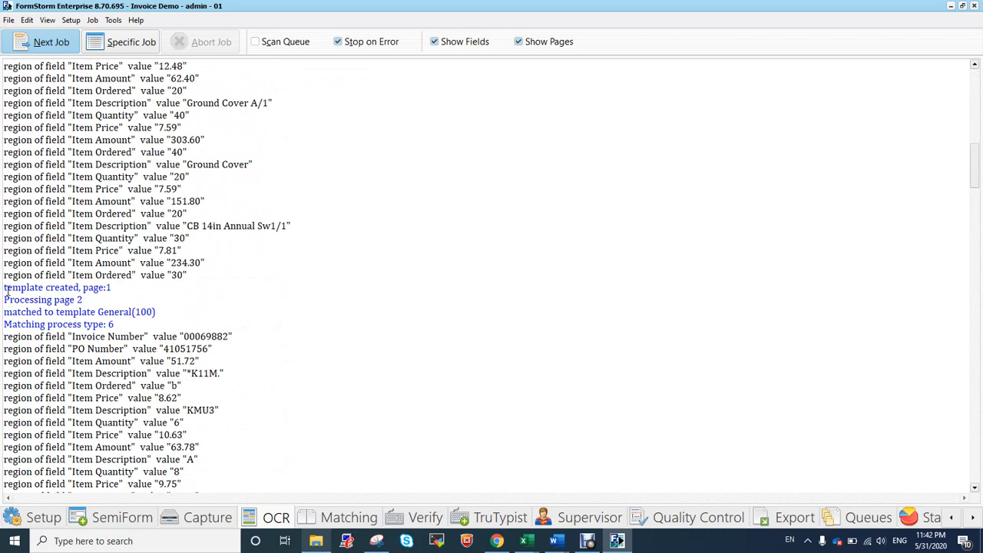
{"action": "left_click_drag", "start_coordinate": [6, 287], "coordinate": [115, 287]}
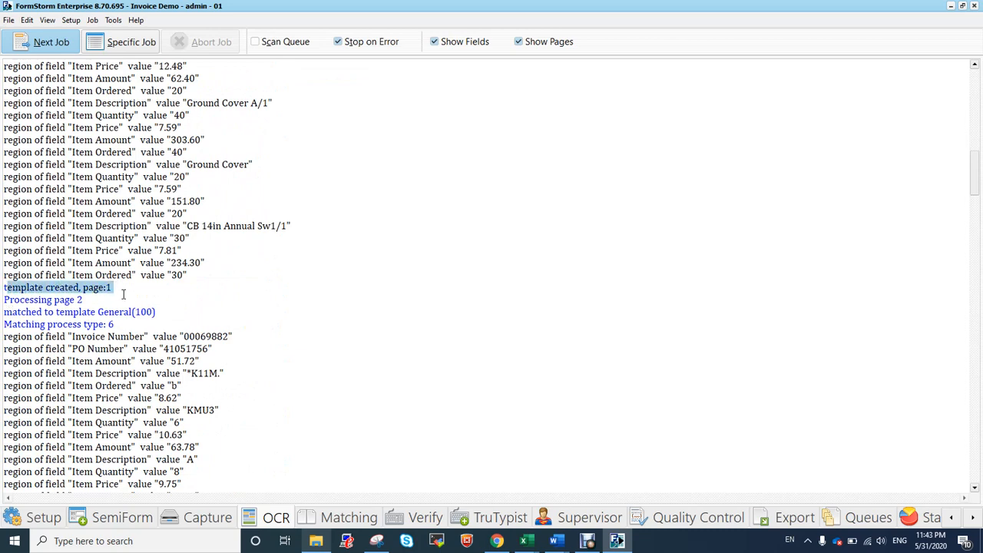
{"action": "scroll", "coordinate": [123, 299], "scroll_direction": "down", "scroll_amount": 8}
{"action": "scroll", "coordinate": [125, 310], "scroll_direction": "down", "scroll_amount": 10}
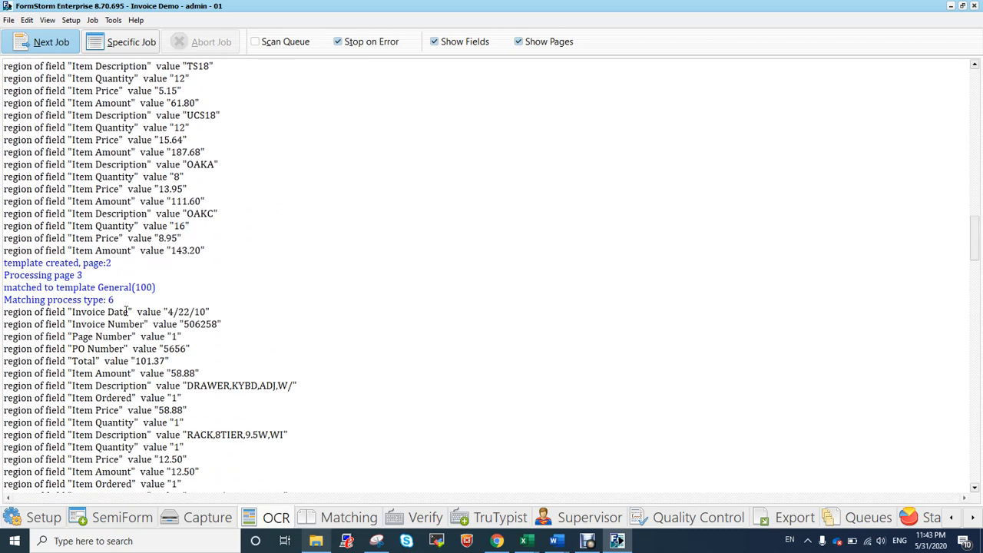
{"action": "scroll", "coordinate": [89, 287], "scroll_direction": "down", "scroll_amount": 6}
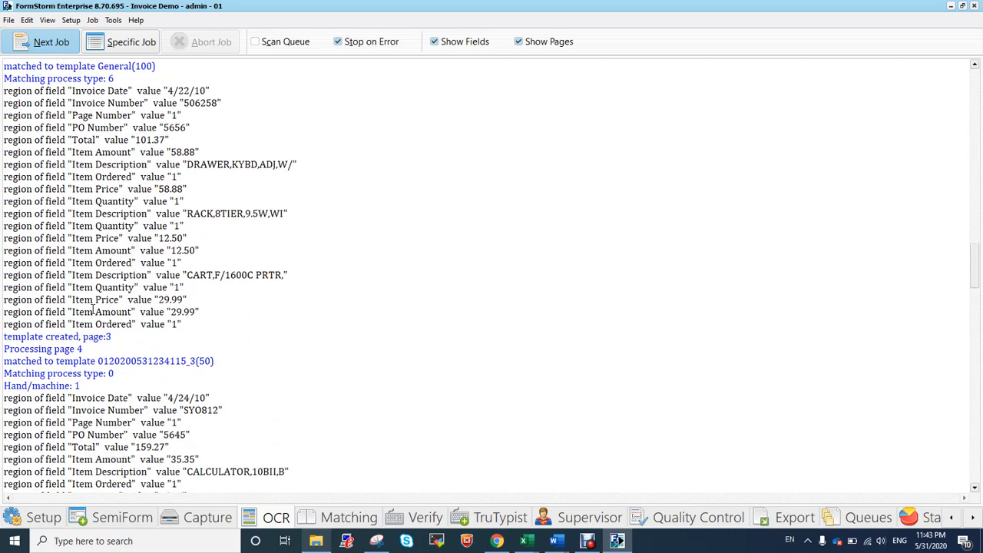
{"action": "scroll", "coordinate": [152, 344], "scroll_direction": "down", "scroll_amount": 3}
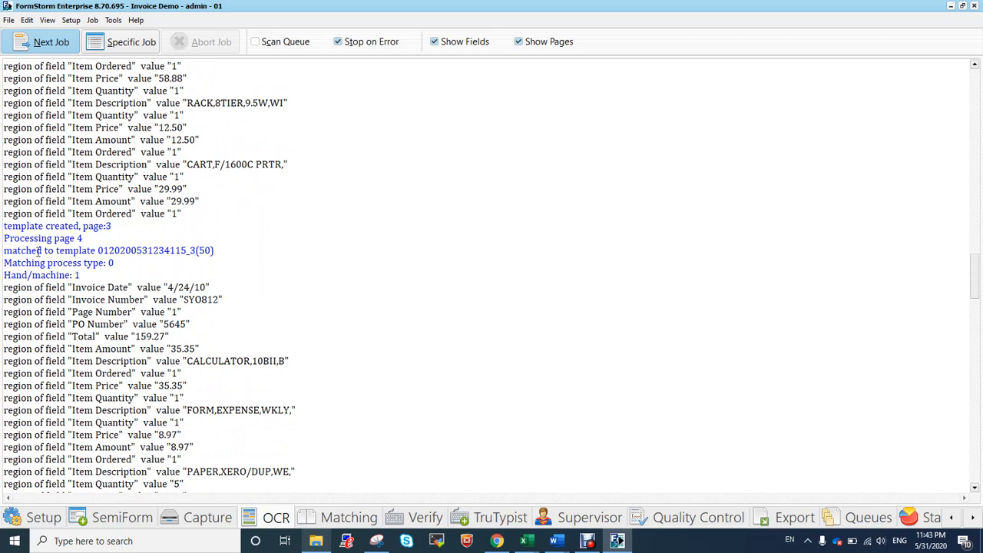
{"action": "left_click_drag", "start_coordinate": [7, 250], "coordinate": [220, 253]}
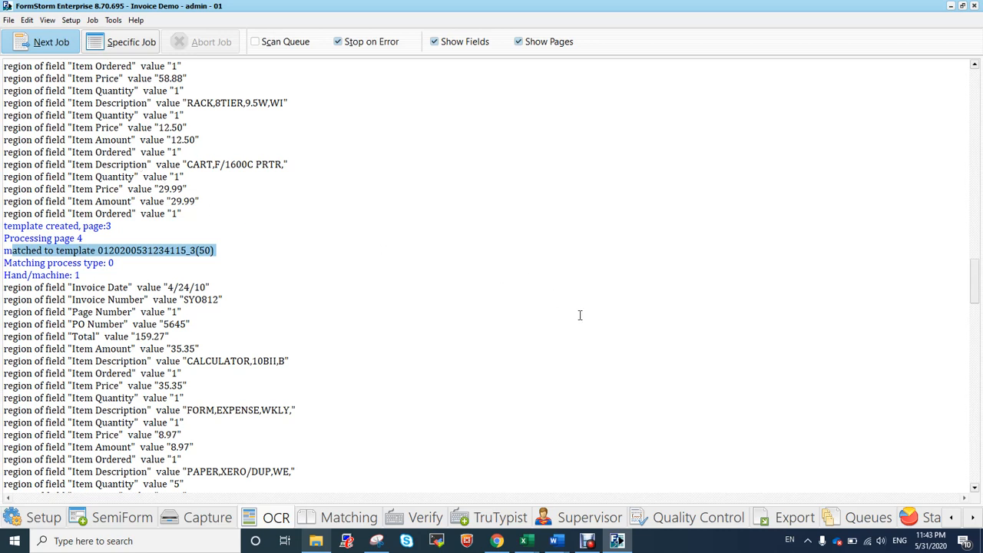
Check the job's state in the queues and open it for verification, accepting the page order in Document Reorder.
{"action": "left_click", "coordinate": [868, 520]}
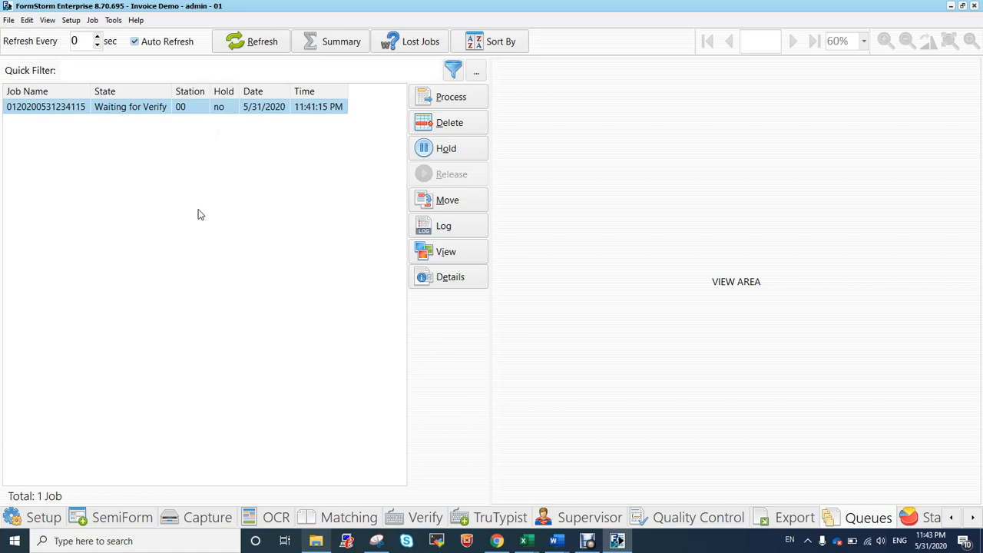
{"action": "left_click", "coordinate": [428, 519]}
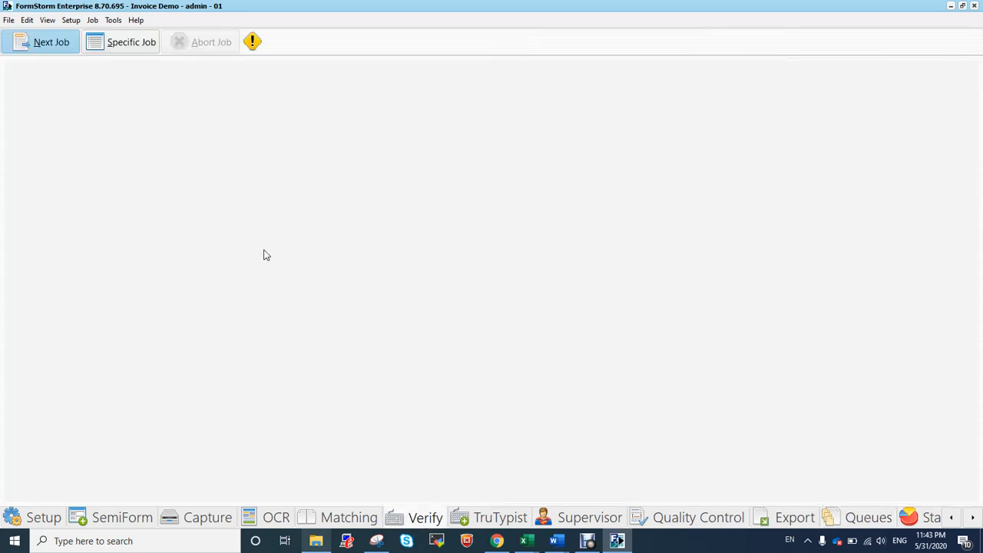
{"action": "left_click", "coordinate": [51, 43]}
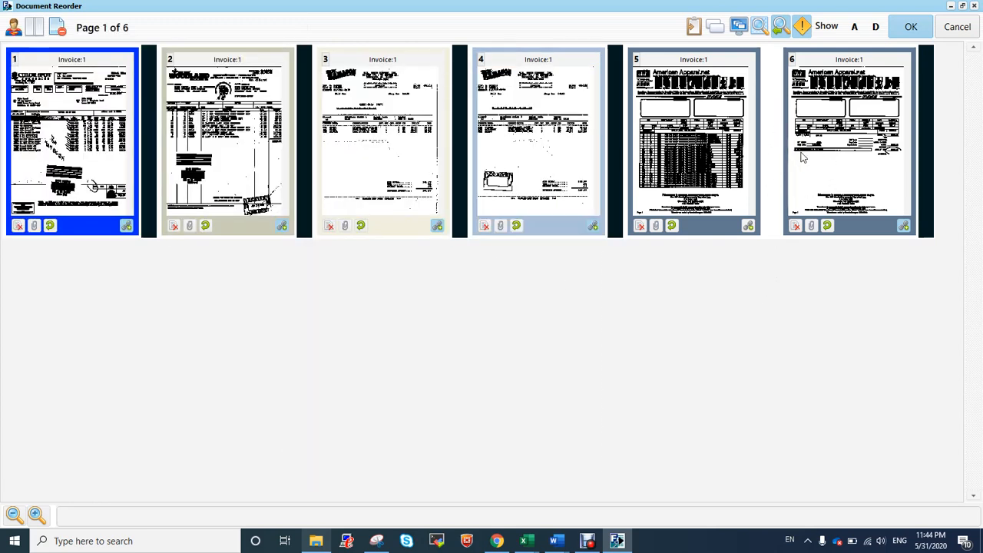
{"action": "left_click", "coordinate": [910, 28]}
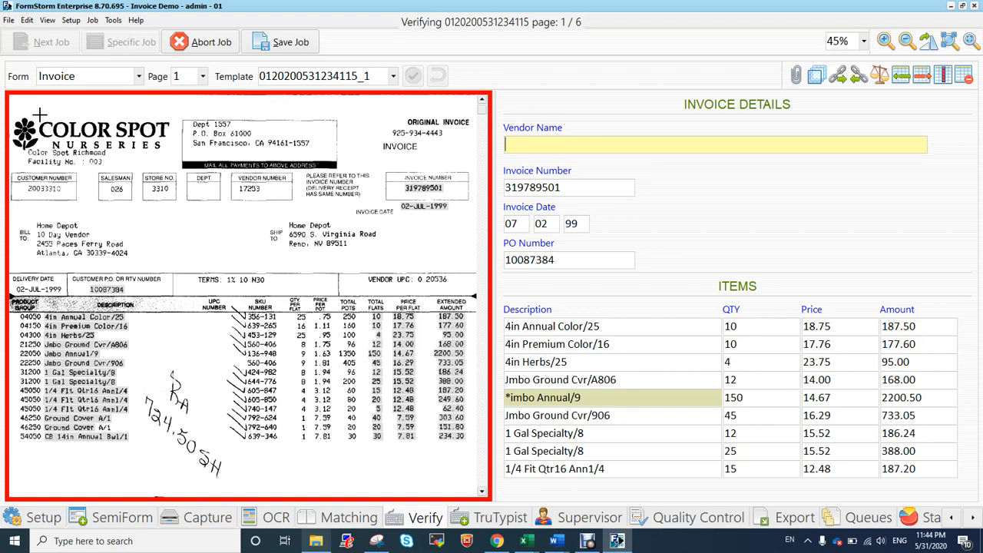
Capture the vendor name COLOR SPOT NURSERIES from the invoice logo and confirm the fields up to the second item's price.
{"action": "left_click_drag", "start_coordinate": [39, 114], "coordinate": [178, 157]}
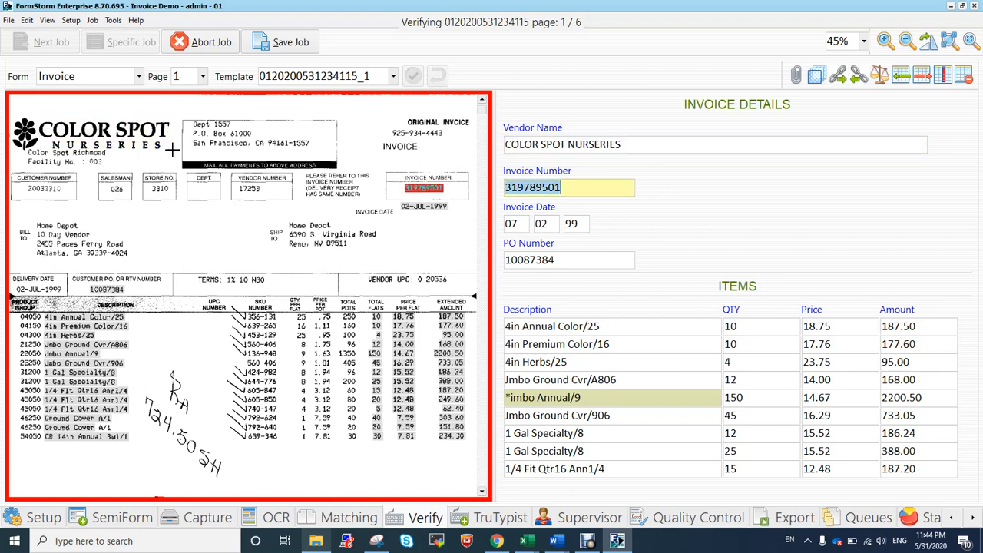
{"action": "key", "text": "Return"}
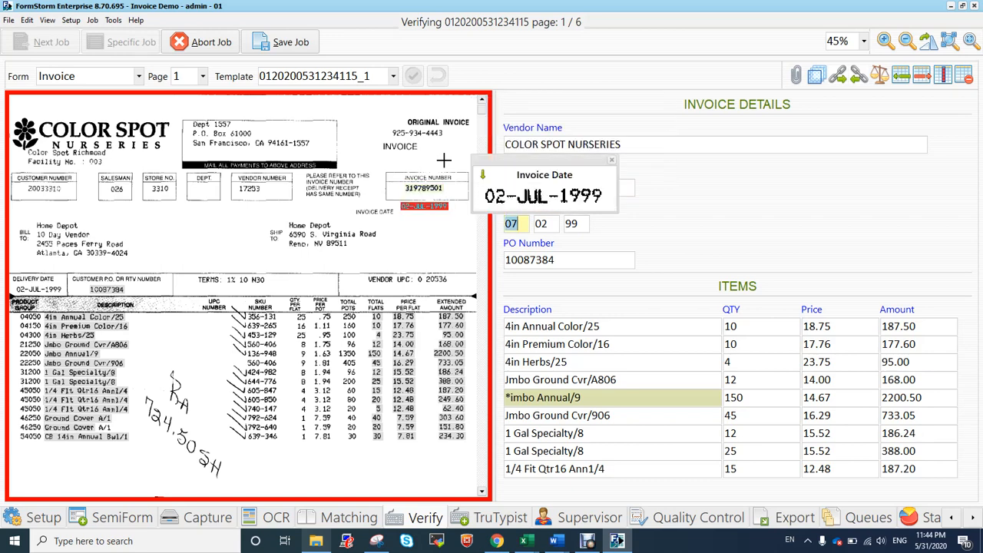
{"action": "key", "text": "Return"}
{"action": "key", "text": "Return"}
{"action": "key", "text": "Return"}
{"action": "key", "text": "Return"}
{"action": "key", "text": "Return"}
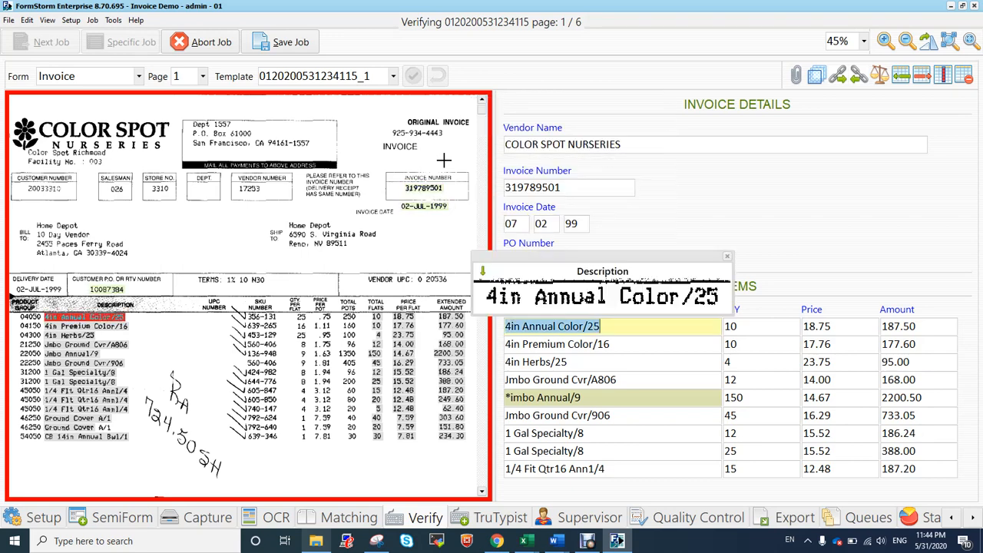
{"action": "key", "text": "Return"}
{"action": "key", "text": "Return"}
{"action": "key", "text": "Return"}
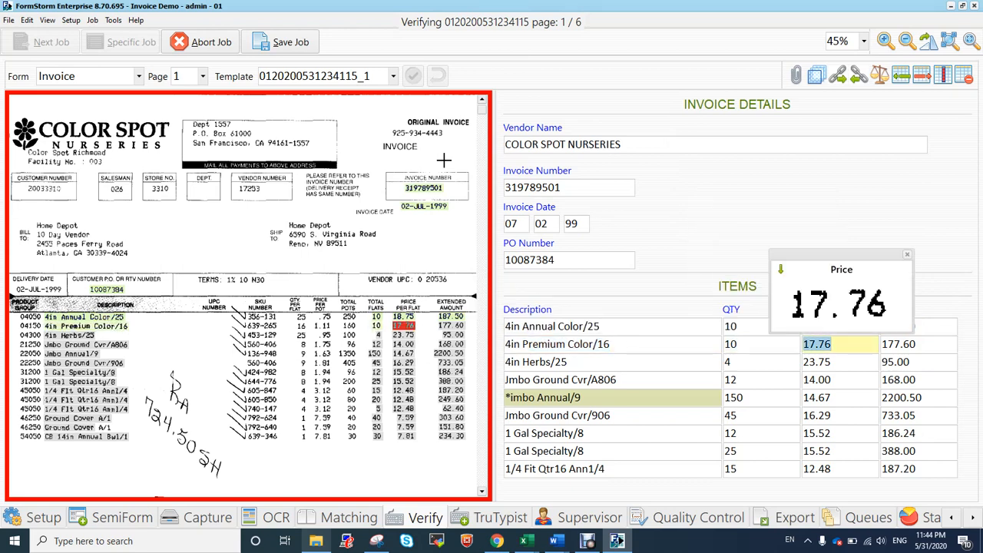
Set the price of the 4in Premium Color/16 item to 17.75.
{"action": "key", "text": "End"}
{"action": "key", "text": "BackSpace"}
{"action": "type", "text": "5"}
{"action": "key", "text": "Return"}
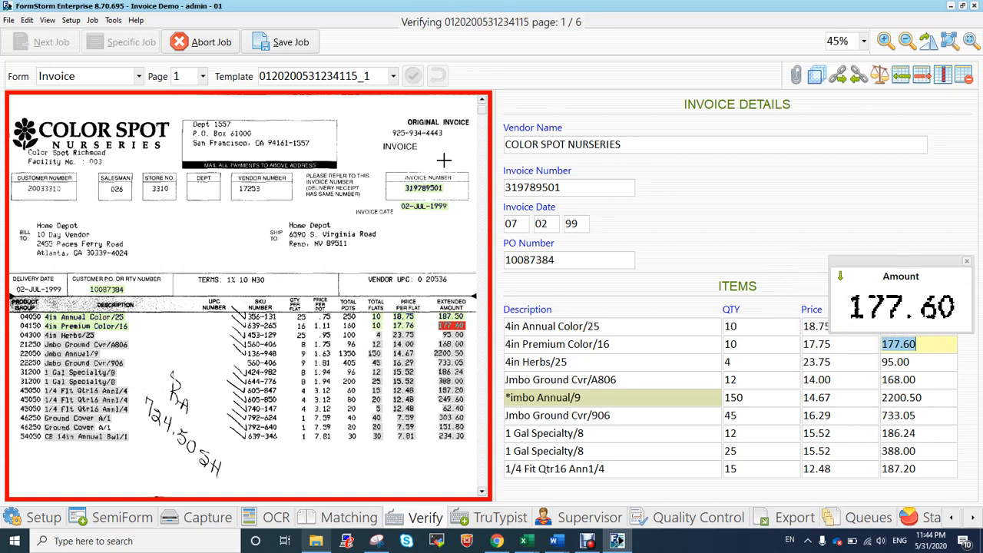
Restore the price of the 4in Premium Color/16 item to 17.76.
{"action": "key", "text": "shift+Tab"}
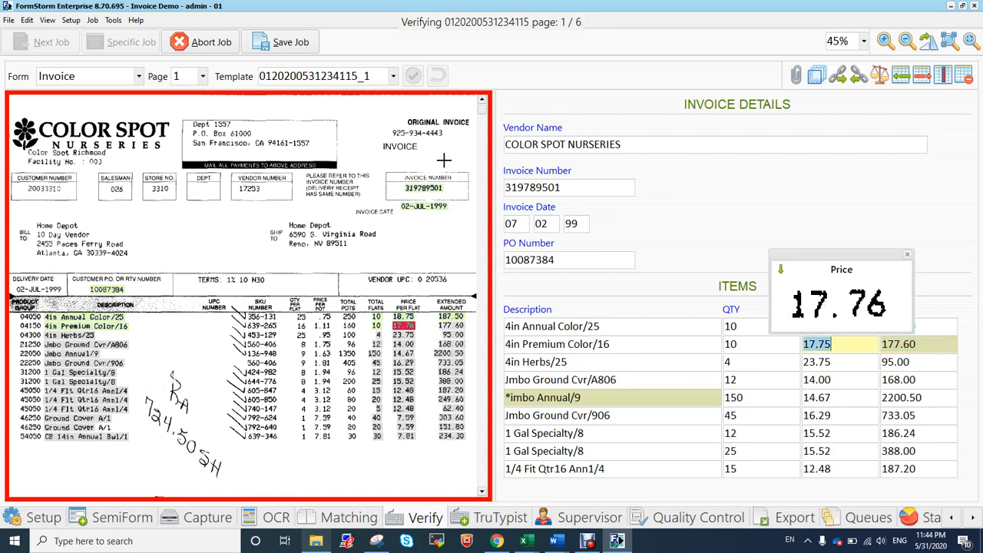
{"action": "key", "text": "End"}
{"action": "key", "text": "BackSpace"}
{"action": "type", "text": "6"}
Confirm the fields up to the fifth item and replace the ambiguous first character of its description with J.
{"action": "key", "text": "Tab"}
{"action": "key", "text": "Tab"}
{"action": "key", "text": "Tab"}
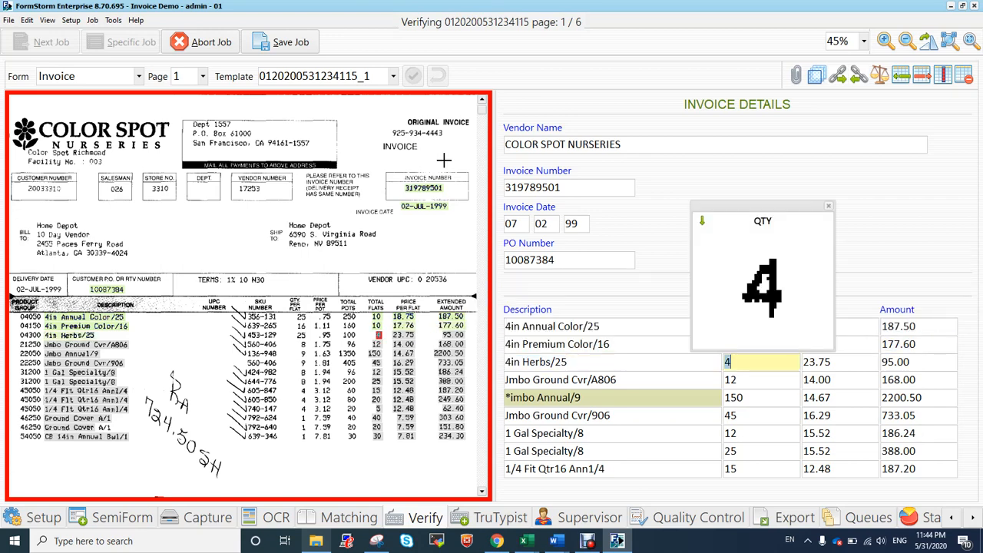
{"action": "key", "text": "Tab"}
{"action": "key", "text": "Tab"}
{"action": "key", "text": "Tab"}
{"action": "key", "text": "Tab"}
{"action": "key", "text": "Tab"}
{"action": "key", "text": "Tab"}
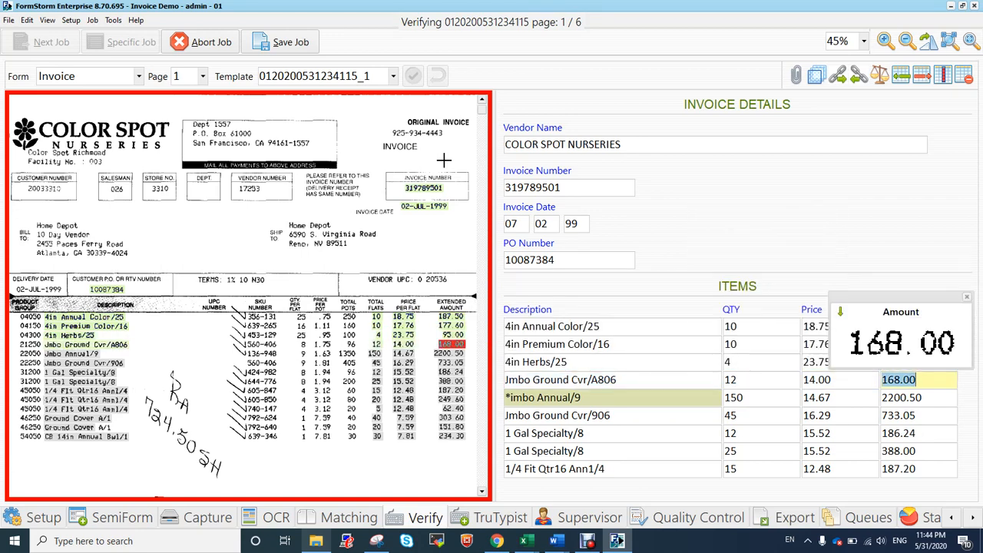
{"action": "key", "text": "Tab"}
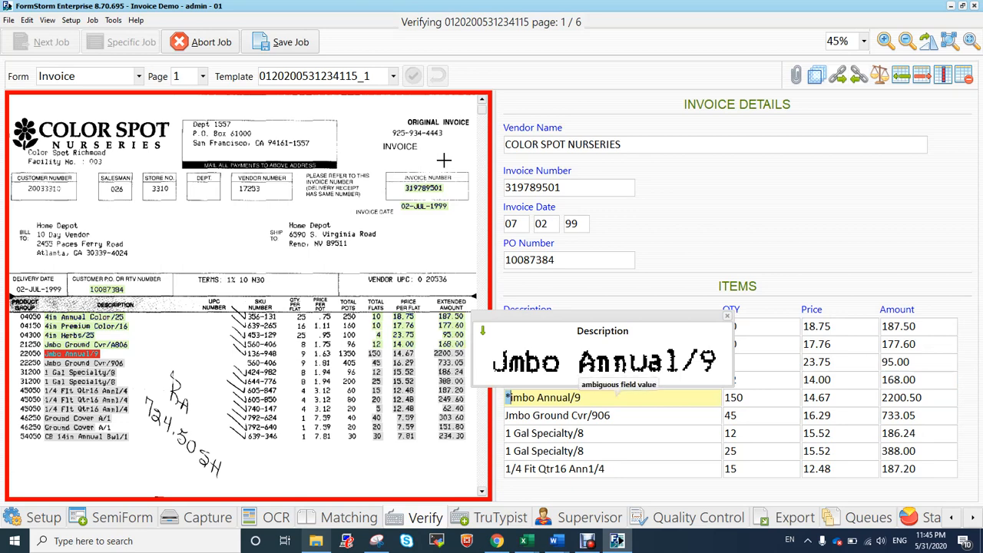
{"action": "type", "text": "J"}
{"action": "key", "text": "Tab"}
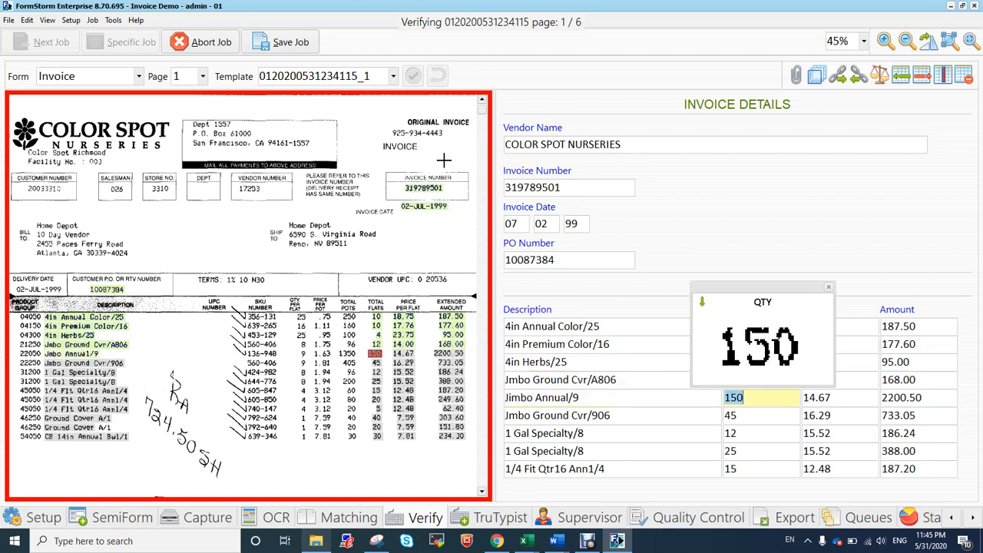
Confirm the remaining line item fields of the Color Spot invoice, from the fifth item's quantity through to the invoice amount.
{"action": "key", "text": "Tab"}
{"action": "key", "text": "Tab"}
{"action": "key", "text": "Tab"}
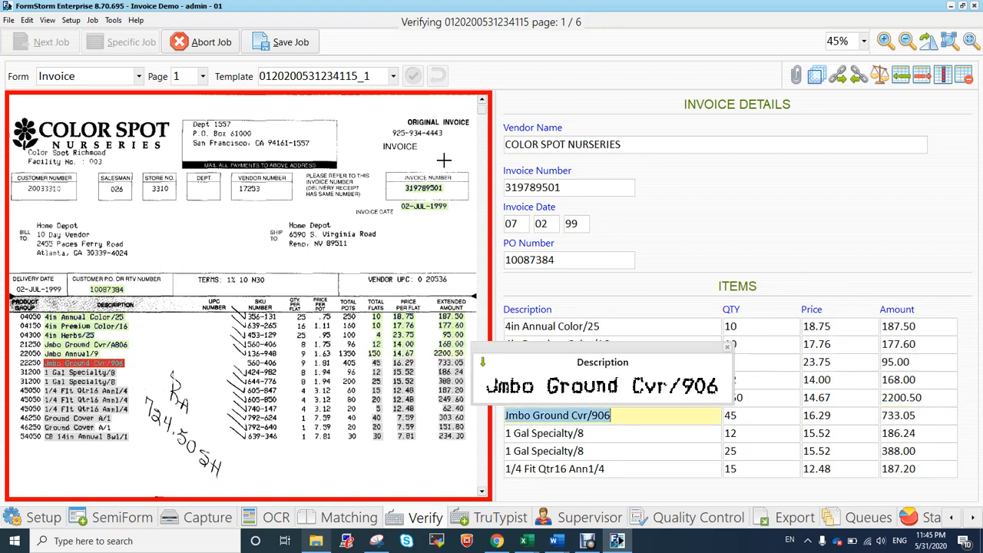
{"action": "key", "text": "Tab"}
{"action": "key", "text": "Tab"}
{"action": "key", "text": "Tab"}
{"action": "key", "text": "Tab"}
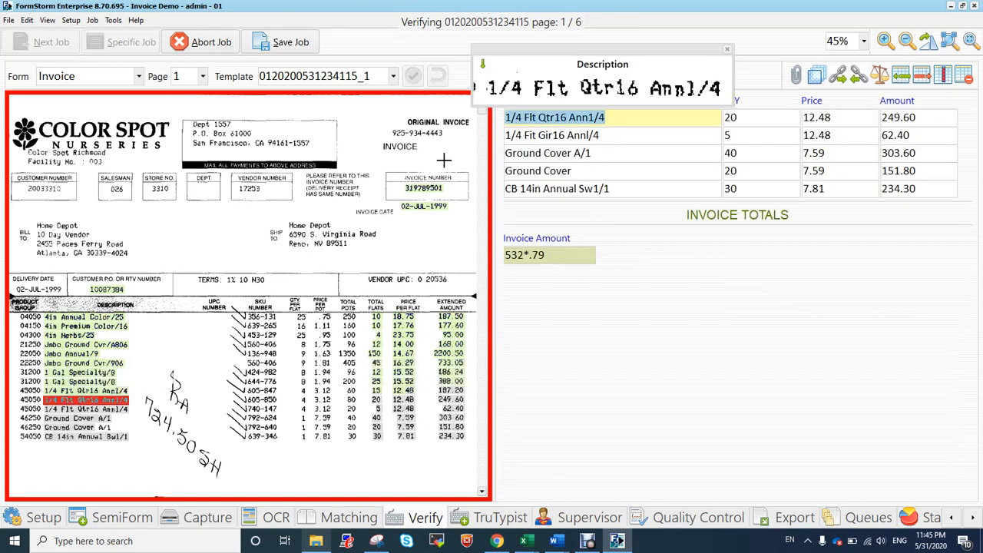
{"action": "key", "text": "Tab"}
{"action": "key", "text": "Tab"}
{"action": "key", "text": "Tab"}
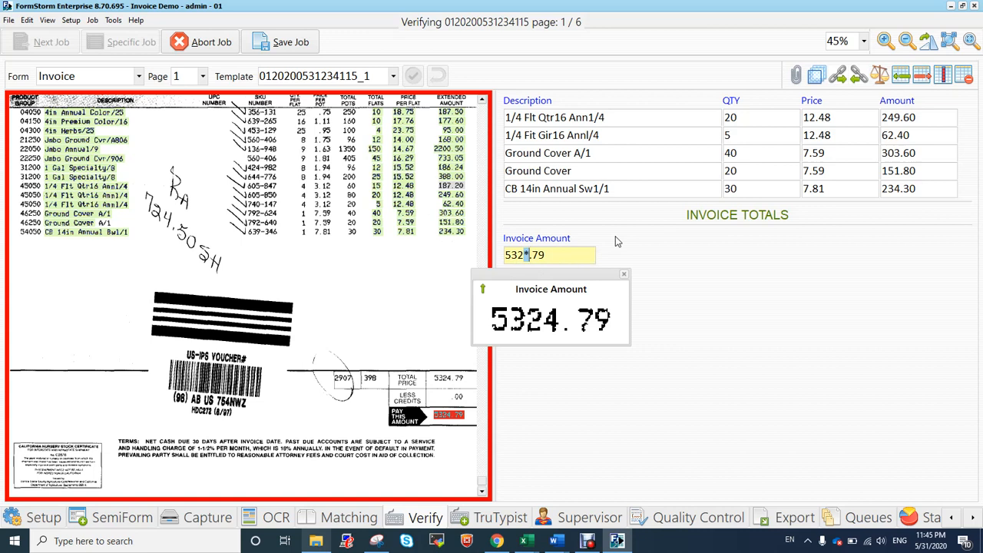
Try 5323.79 as the invoice amount, correct it to 5324.79 and complete the first page.
{"action": "type", "text": "3"}
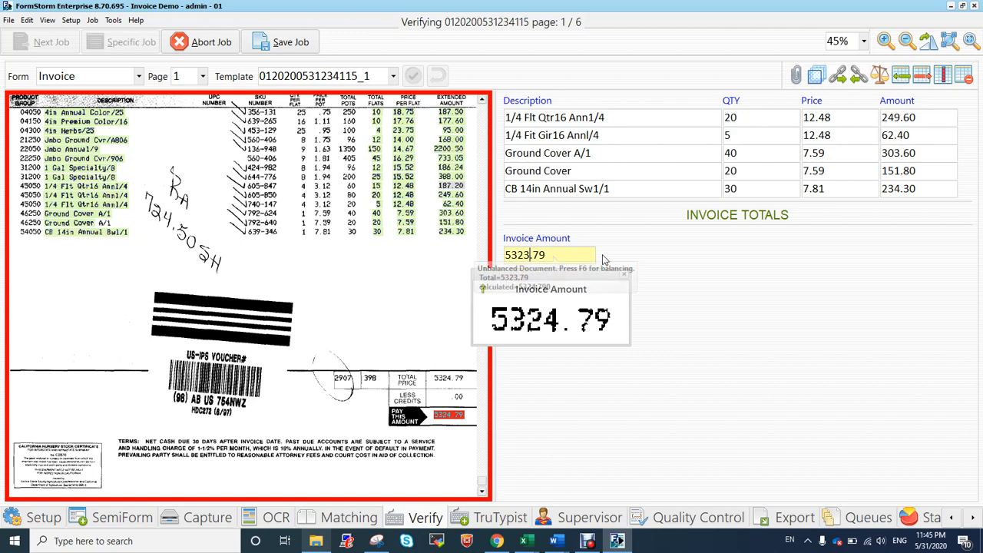
{"action": "key", "text": "BackSpace"}
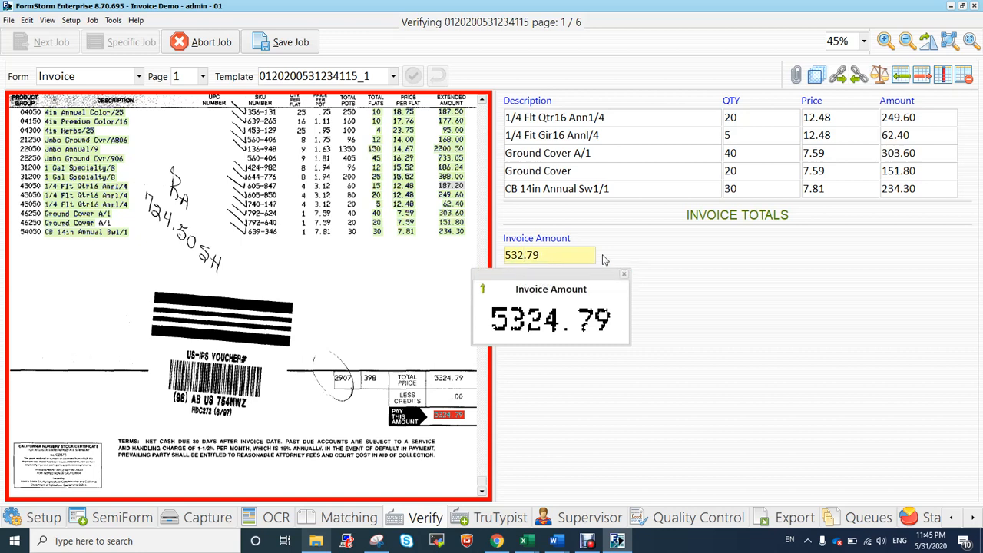
{"action": "type", "text": "4"}
{"action": "key", "text": "Return"}
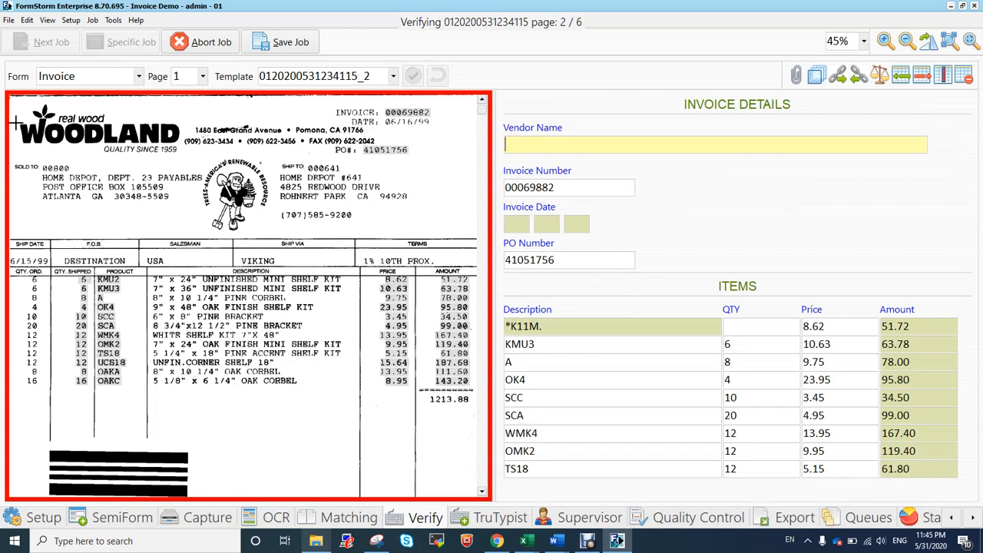
Capture the vendor name from the logo on the second invoice and correct it to WOODLAND.
{"action": "left_click_drag", "start_coordinate": [17, 117], "coordinate": [184, 142]}
{"action": "key", "text": "shift+Tab"}
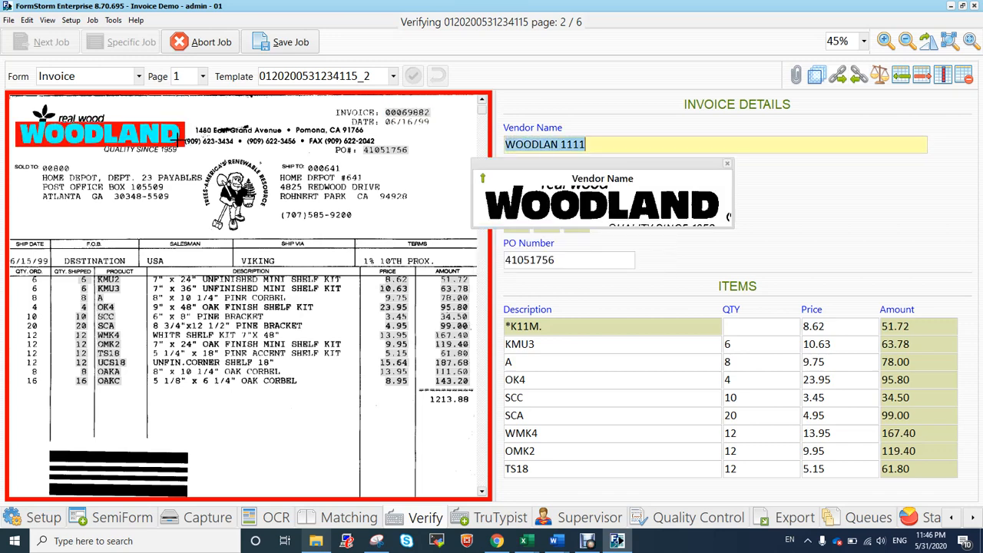
{"action": "key", "text": "End"}
{"action": "key", "text": "BackSpace"}
{"action": "key", "text": "BackSpace"}
{"action": "key", "text": "BackSpace"}
{"action": "key", "text": "BackSpace"}
{"action": "key", "text": "BackSpace"}
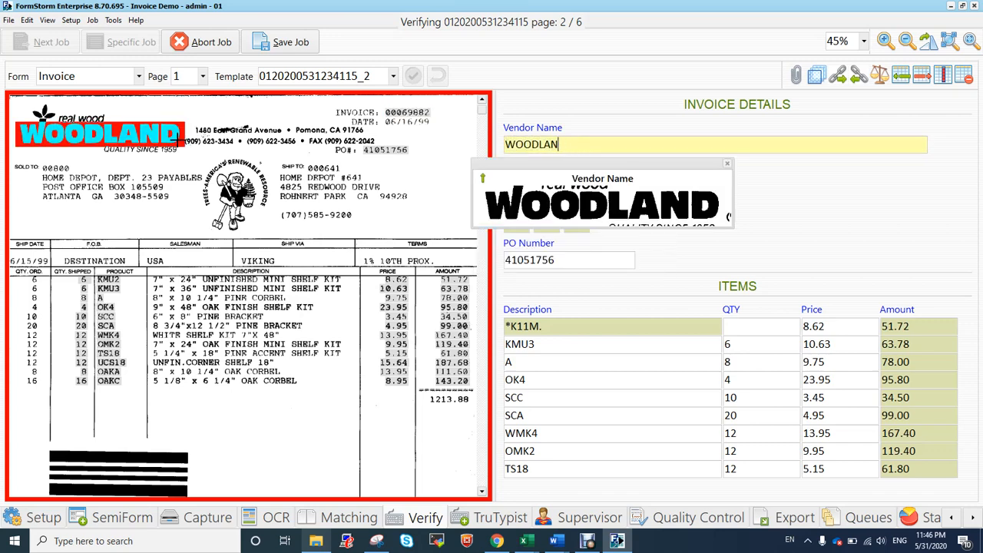
{"action": "type", "text": "D"}
Confirm the invoice number, capture the invoice date 06/16/99 from the invoice image and continue to the line items.
{"action": "key", "text": "Tab"}
{"action": "key", "text": "Tab"}
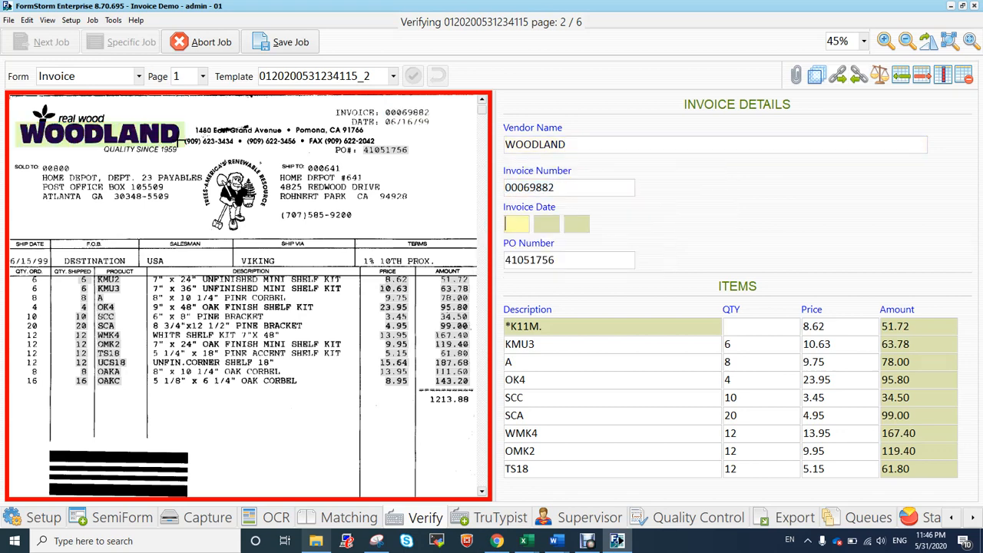
{"action": "left_click", "coordinate": [405, 120]}
{"action": "key", "text": "Tab"}
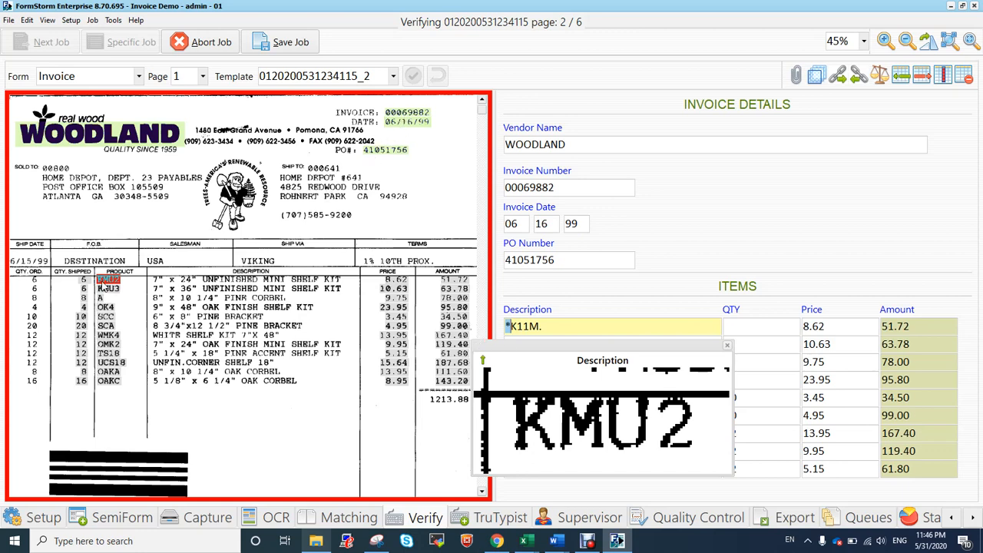
Recapture the item descriptions from the Woodland invoice's description column and set the first item's quantity to 6.
{"action": "left_click", "coordinate": [209, 279]}
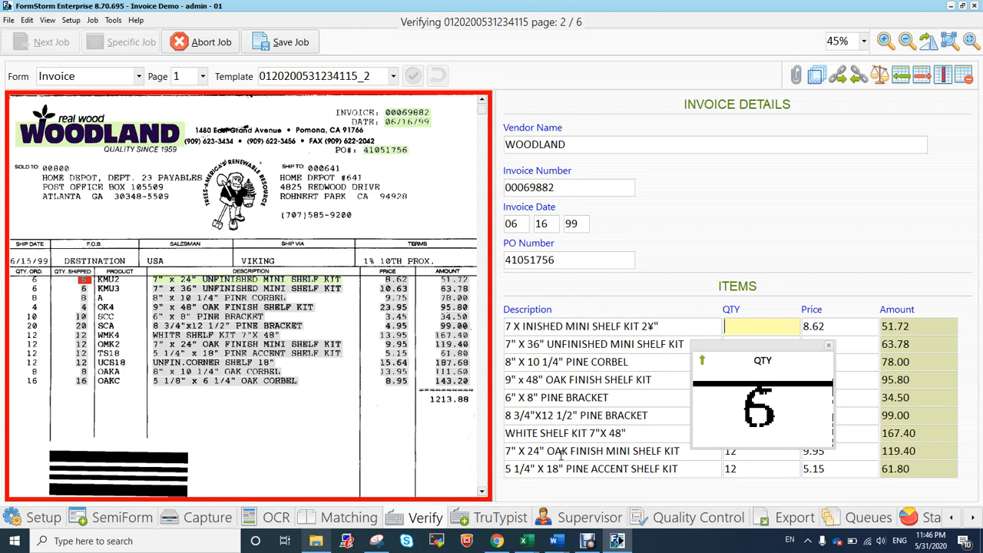
{"action": "type", "text": "6"}
{"action": "key", "text": "Return"}
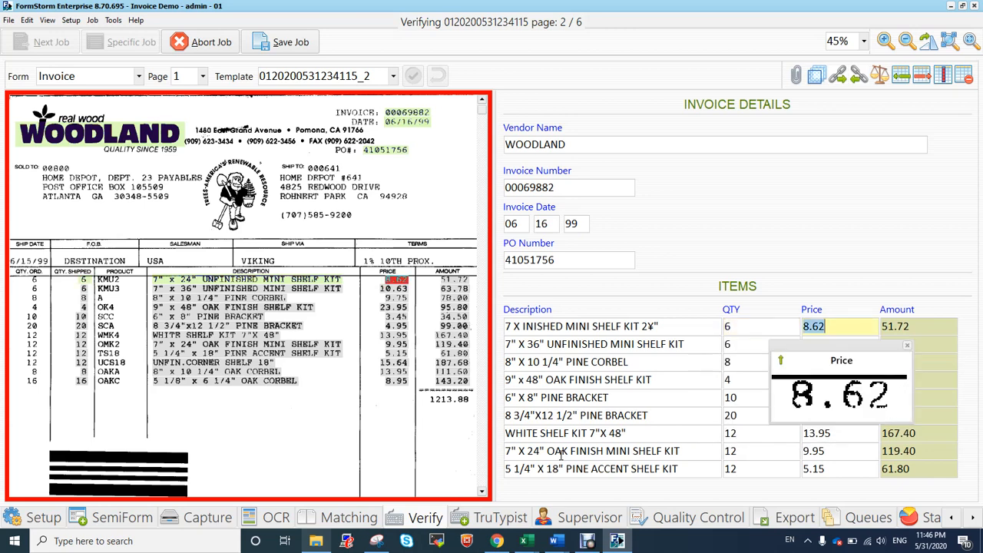
Confirm the remaining fields of the Woodland line items up to and including the 5 1/4" X 18" PINE ACCENT SHELF KIT.
{"action": "key", "text": "Return"}
{"action": "key", "text": "Return"}
{"action": "key", "text": "Return"}
{"action": "key", "text": "Return"}
{"action": "key", "text": "Return"}
{"action": "key", "text": "Return"}
{"action": "key", "text": "Return"}
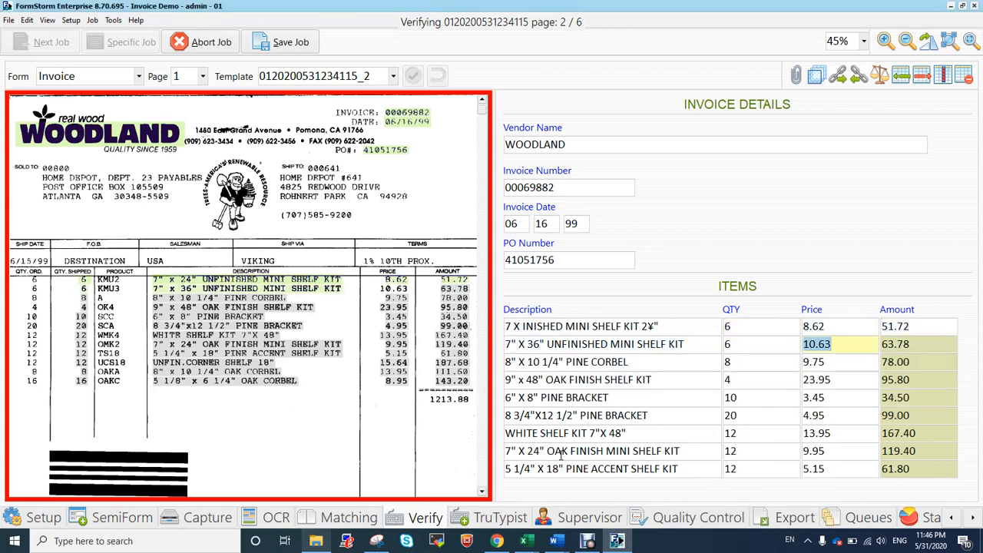
{"action": "key", "text": "Return"}
{"action": "key", "text": "Return"}
{"action": "key", "text": "Return"}
{"action": "key", "text": "Return"}
{"action": "key", "text": "Return"}
{"action": "key", "text": "Return"}
{"action": "key", "text": "Return"}
{"action": "key", "text": "Return"}
{"action": "key", "text": "Return"}
{"action": "key", "text": "Return"}
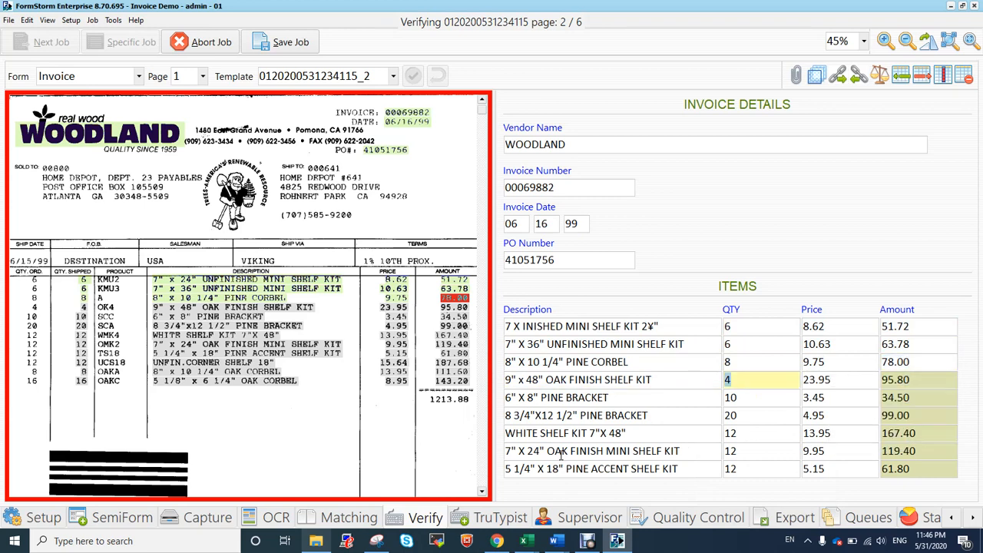
{"action": "key", "text": "Return"}
{"action": "key", "text": "Return"}
{"action": "key", "text": "Return"}
{"action": "key", "text": "Return"}
{"action": "key", "text": "Return"}
{"action": "key", "text": "Return"}
{"action": "key", "text": "Return"}
{"action": "key", "text": "Return"}
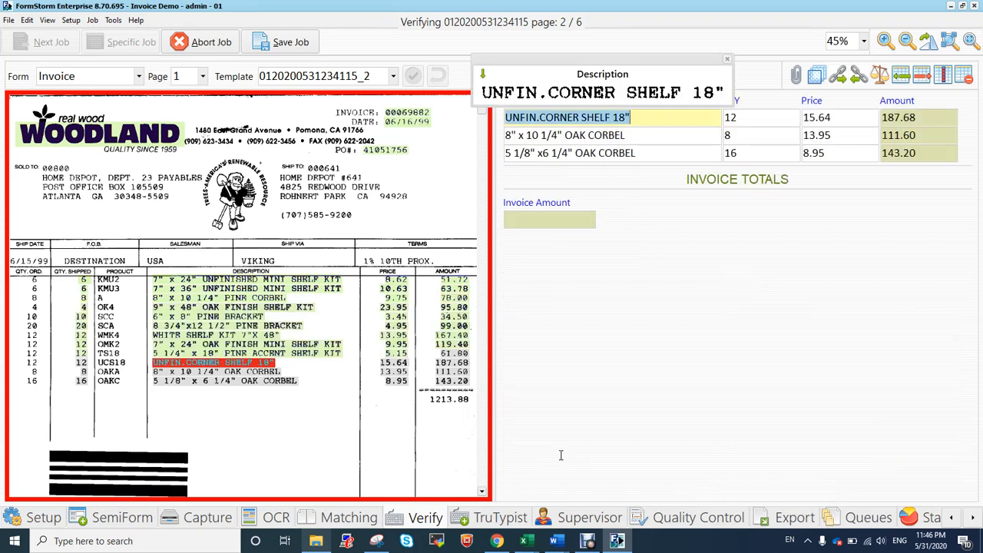
Confirm the last three Woodland line items, capture the invoice amount 1213.88 from the invoice image and complete the page.
{"action": "key", "text": "Return"}
{"action": "key", "text": "Return"}
{"action": "key", "text": "Return"}
{"action": "key", "text": "Return"}
{"action": "key", "text": "Return"}
{"action": "key", "text": "Return"}
{"action": "key", "text": "Return"}
{"action": "key", "text": "Return"}
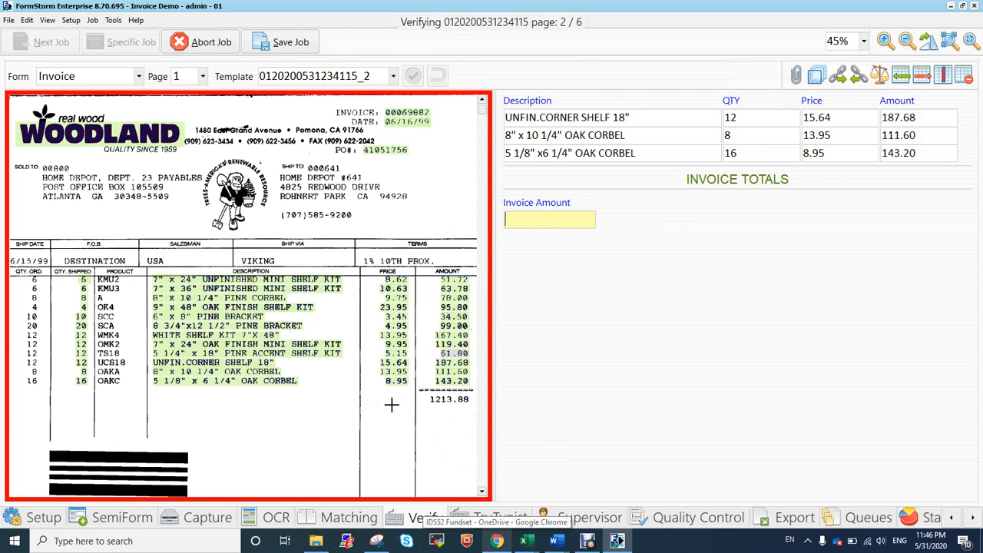
{"action": "left_click", "coordinate": [444, 400]}
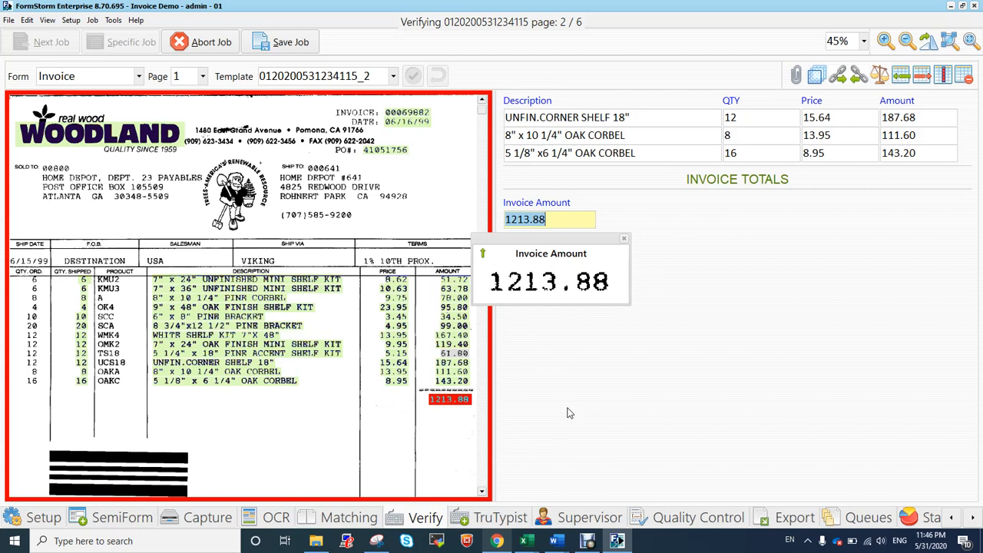
{"action": "key", "text": "Return"}
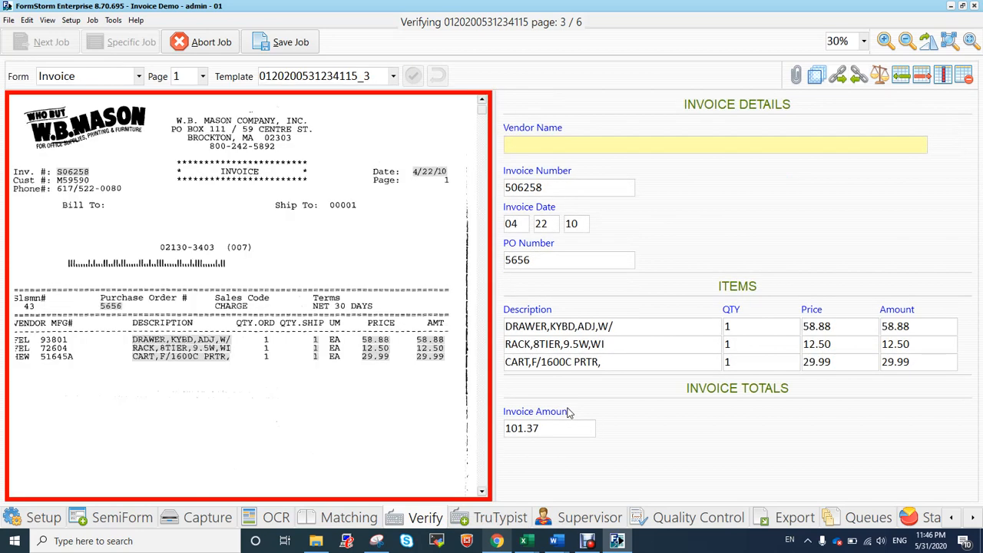
Capture W.B. MASON COMPANY, INC. as vendor name from the third invoice's address block and confirm the fields through the first item's price.
{"action": "left_click", "coordinate": [251, 121]}
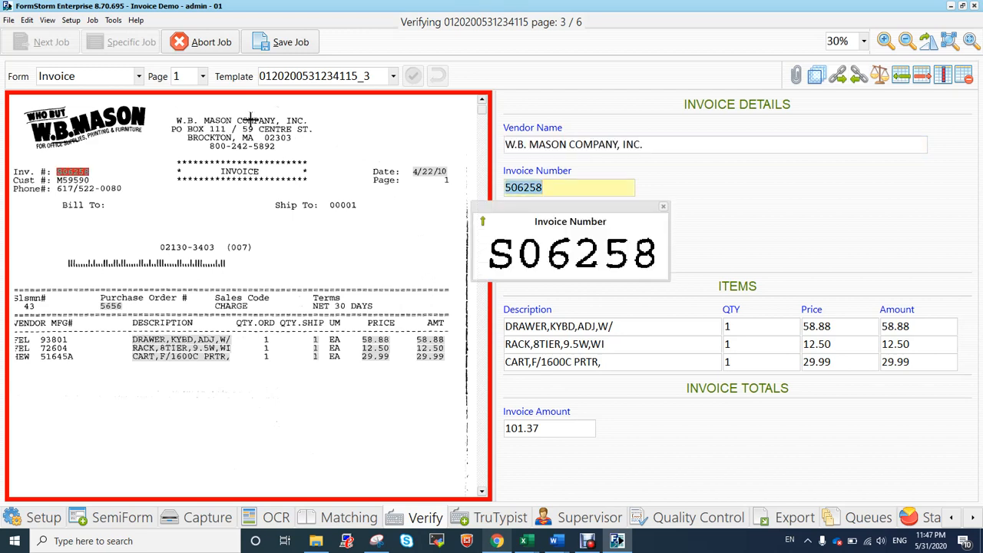
{"action": "key", "text": "Return"}
{"action": "key", "text": "Return"}
{"action": "key", "text": "Return"}
{"action": "key", "text": "Return"}
{"action": "key", "text": "Return"}
{"action": "key", "text": "Return"}
{"action": "key", "text": "Return"}
{"action": "key", "text": "Return"}
{"action": "key", "text": "Return"}
{"action": "key", "text": "Return"}
{"action": "key", "text": "Return"}
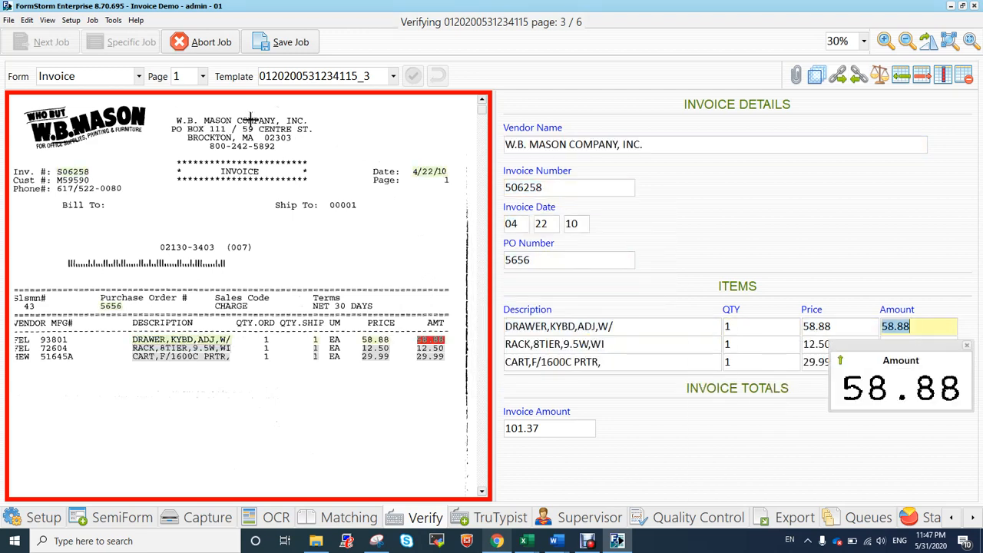
Confirm the remaining line items and the invoice amount of the first W.B. Mason invoice and complete the page.
{"action": "key", "text": "Return"}
{"action": "key", "text": "Return"}
{"action": "key", "text": "Return"}
{"action": "key", "text": "Return"}
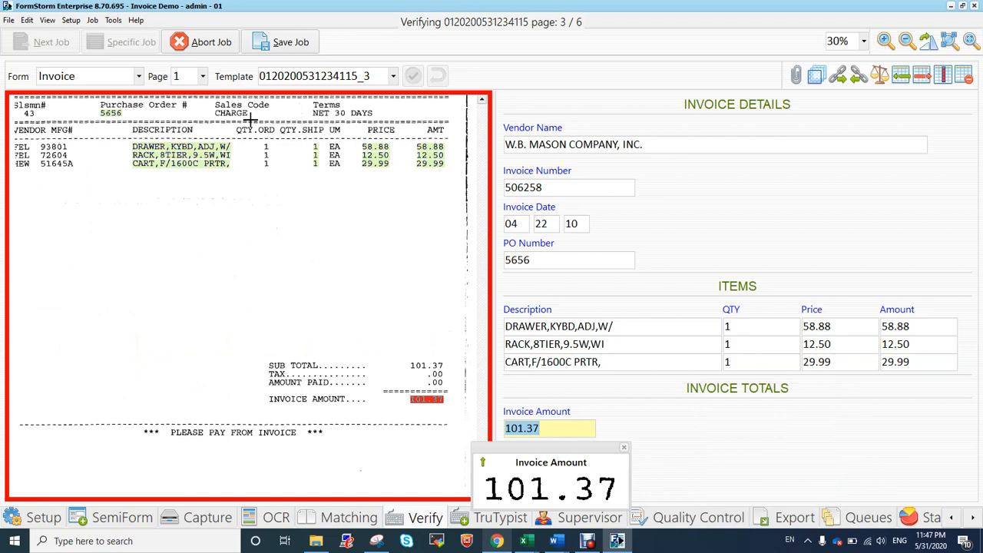
{"action": "key", "text": "Return"}
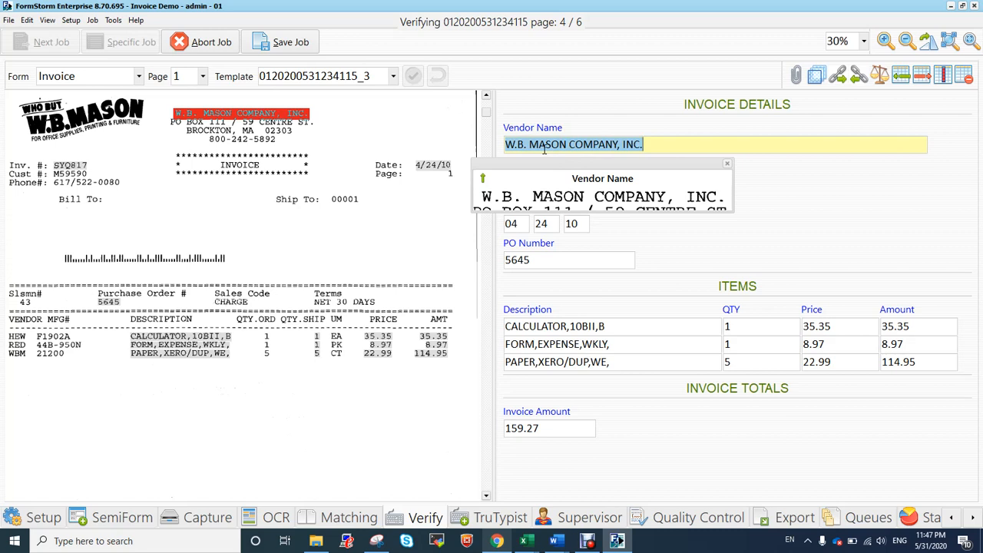
Confirm all header, line item and total fields of the second W.B. Mason invoice and complete the page.
{"action": "key", "text": "Return"}
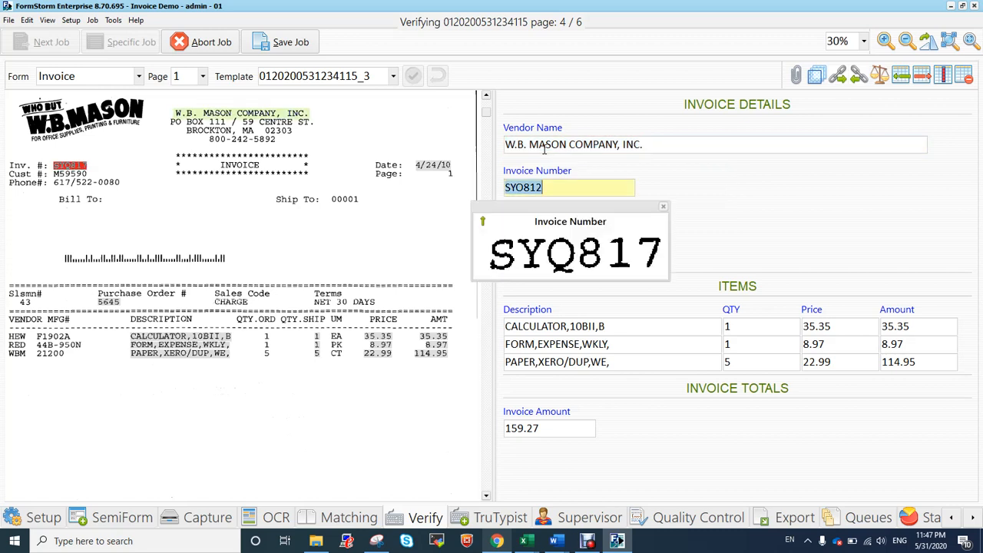
{"action": "key", "text": "Return"}
{"action": "key", "text": "Return"}
{"action": "key", "text": "Return"}
{"action": "key", "text": "Return"}
{"action": "key", "text": "Return"}
{"action": "key", "text": "Return"}
{"action": "key", "text": "Return"}
{"action": "key", "text": "Return"}
{"action": "key", "text": "Return"}
{"action": "key", "text": "Return"}
{"action": "key", "text": "Return"}
{"action": "key", "text": "Return"}
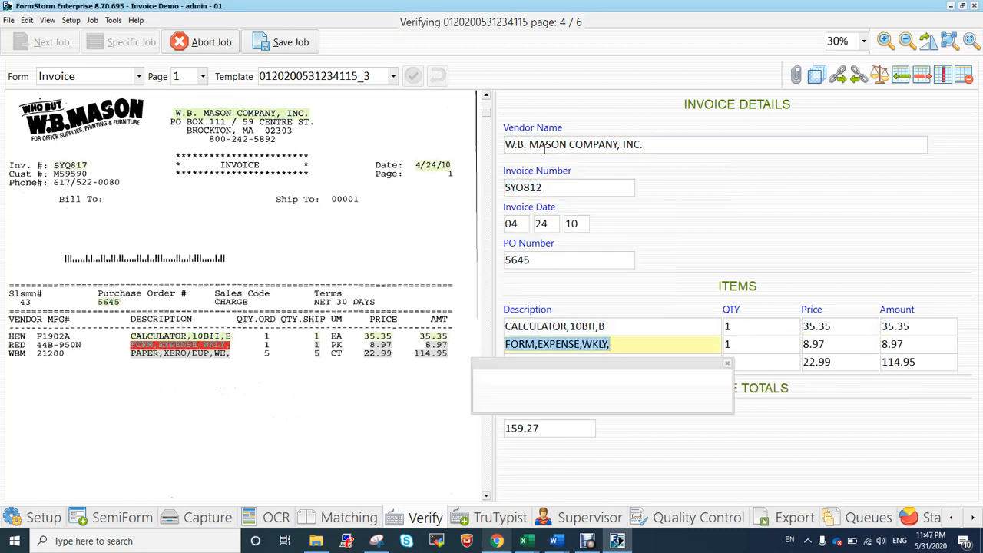
{"action": "key", "text": "Return"}
{"action": "key", "text": "Return"}
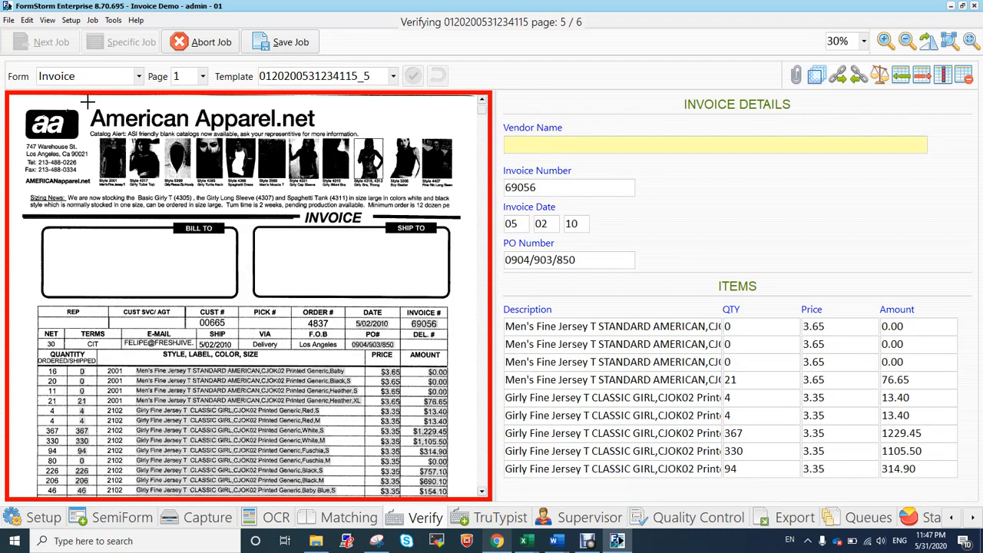
Capture the vendor name from the American Apparel.net heading, edit it to American arel.net and confirm the invoice number.
{"action": "left_click_drag", "start_coordinate": [88, 102], "coordinate": [330, 137]}
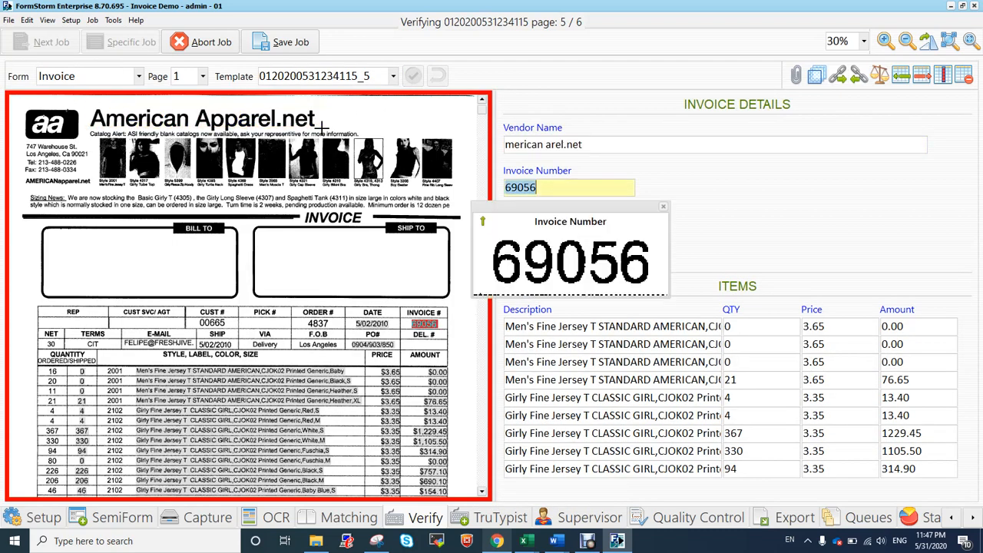
{"action": "left_click", "coordinate": [507, 145]}
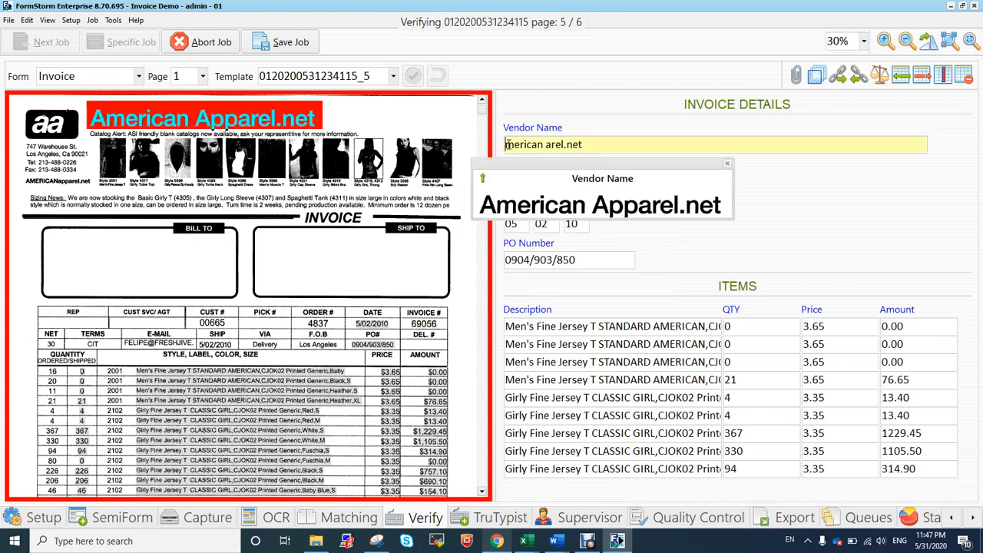
{"action": "type", "text": "A"}
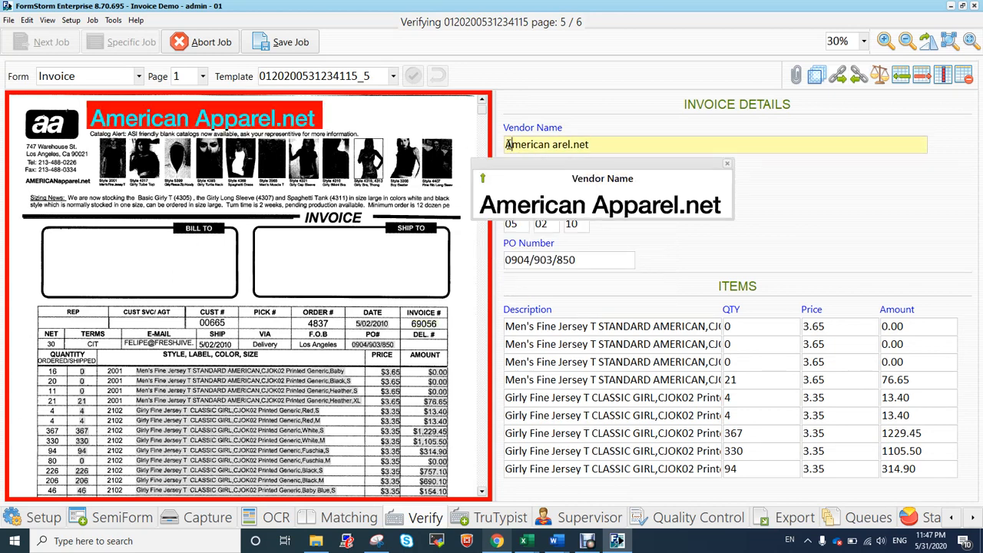
{"action": "key", "text": "Return"}
{"action": "key", "text": "Return"}
{"action": "key", "text": "Return"}
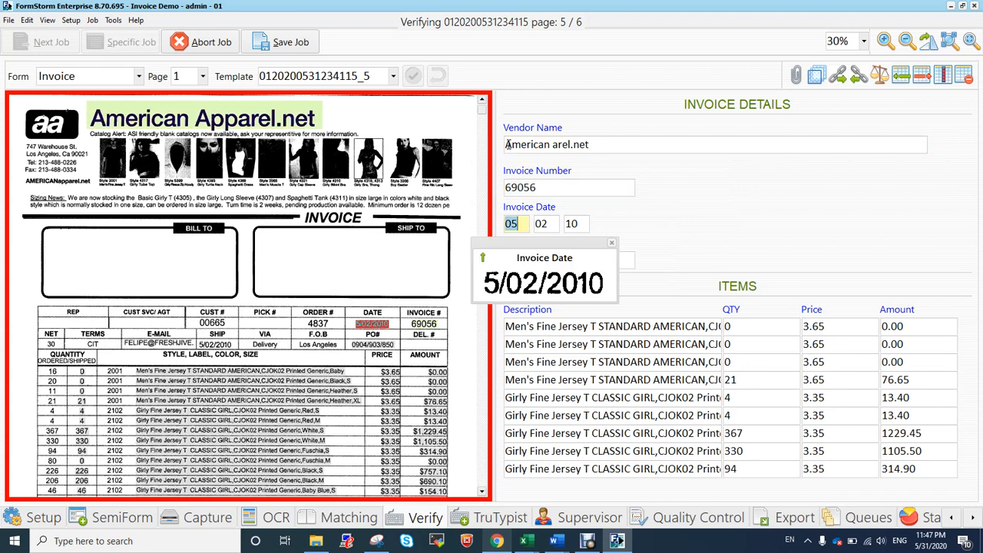
Confirm the American Apparel invoice's date, PO number and all line items, and continue to the sixth page.
{"action": "key", "text": "Return"}
{"action": "key", "text": "Return"}
{"action": "key", "text": "Return"}
{"action": "key", "text": "Return"}
{"action": "key", "text": "Return"}
{"action": "key", "text": "Return"}
{"action": "key", "text": "Return"}
{"action": "key", "text": "Return"}
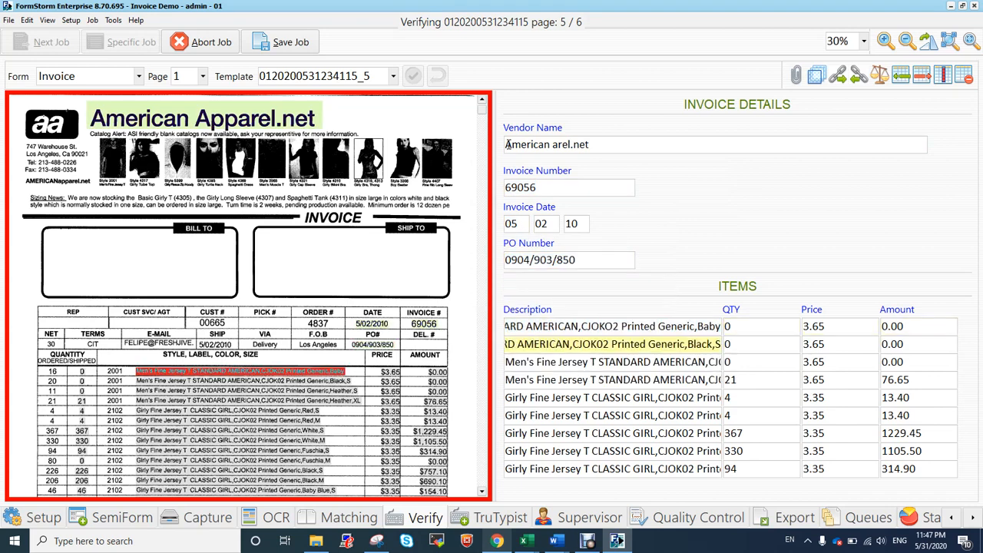
{"action": "key", "text": "Return"}
{"action": "key", "text": "Return"}
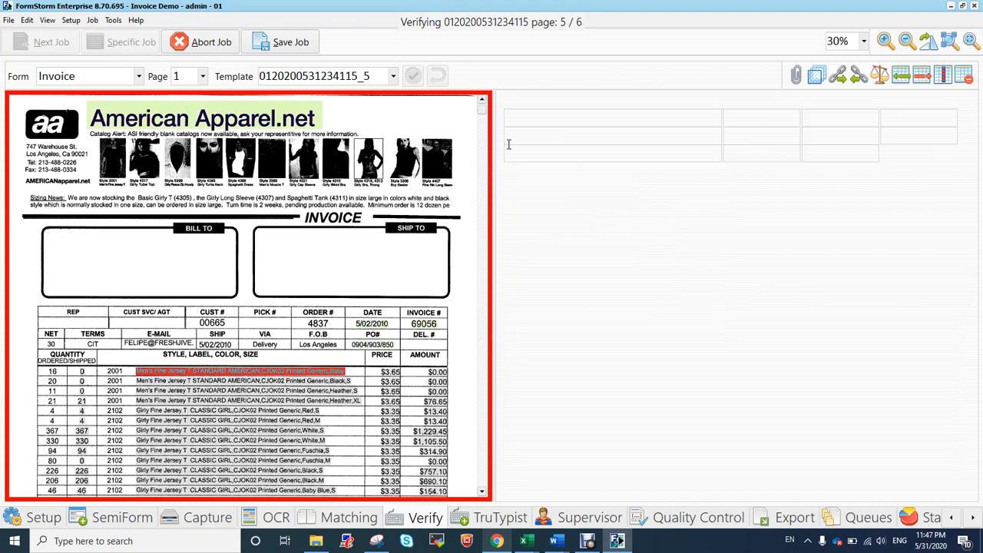
{"action": "key", "text": "Return"}
{"action": "key", "text": "Return"}
{"action": "key", "text": "Return"}
{"action": "key", "text": "Return"}
{"action": "key", "text": "Return"}
{"action": "key", "text": "Return"}
{"action": "key", "text": "Return"}
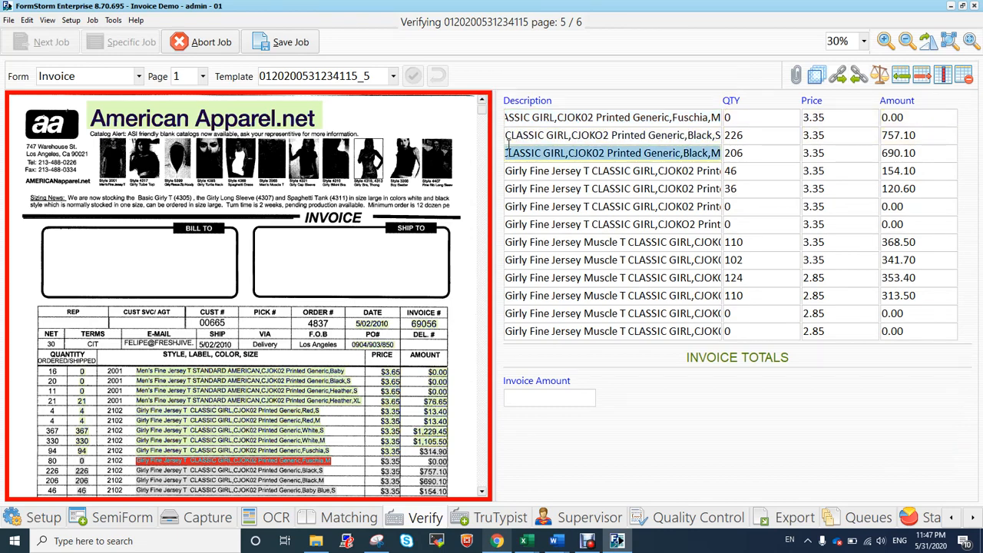
{"action": "key", "text": "Return"}
{"action": "key", "text": "Return"}
{"action": "key", "text": "Return"}
{"action": "key", "text": "Return"}
{"action": "key", "text": "Return"}
{"action": "key", "text": "Return"}
{"action": "key", "text": "Return"}
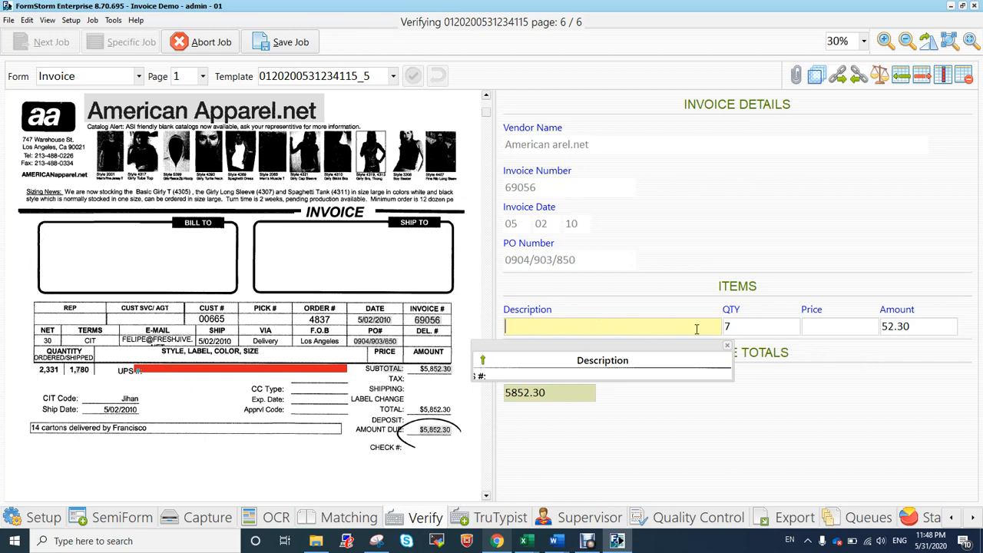
Clear the stray line item's values on the sixth page and move past the empty item fields to the invoice amount.
{"action": "left_click", "coordinate": [922, 80]}
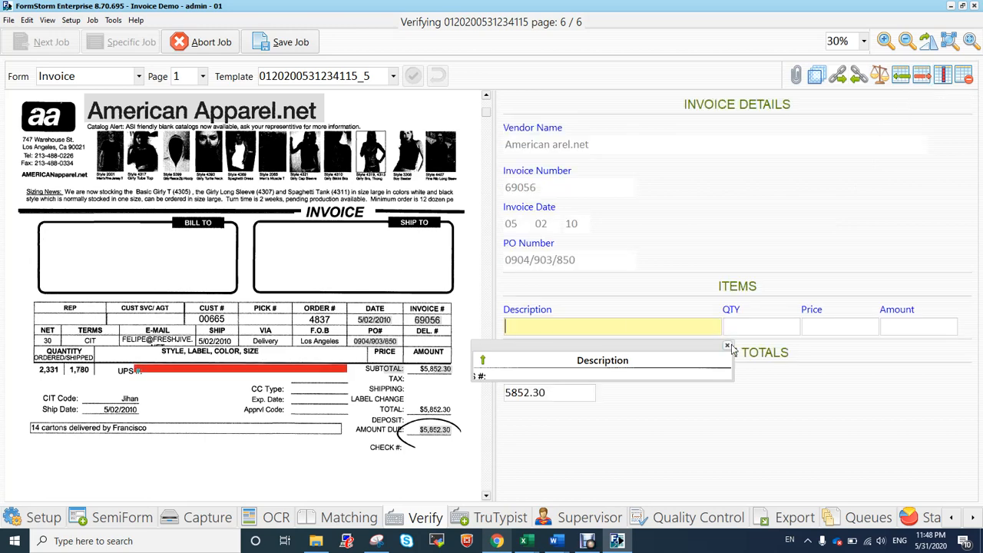
{"action": "key", "text": "Tab"}
{"action": "key", "text": "Tab"}
{"action": "key", "text": "Tab"}
{"action": "key", "text": "Tab"}
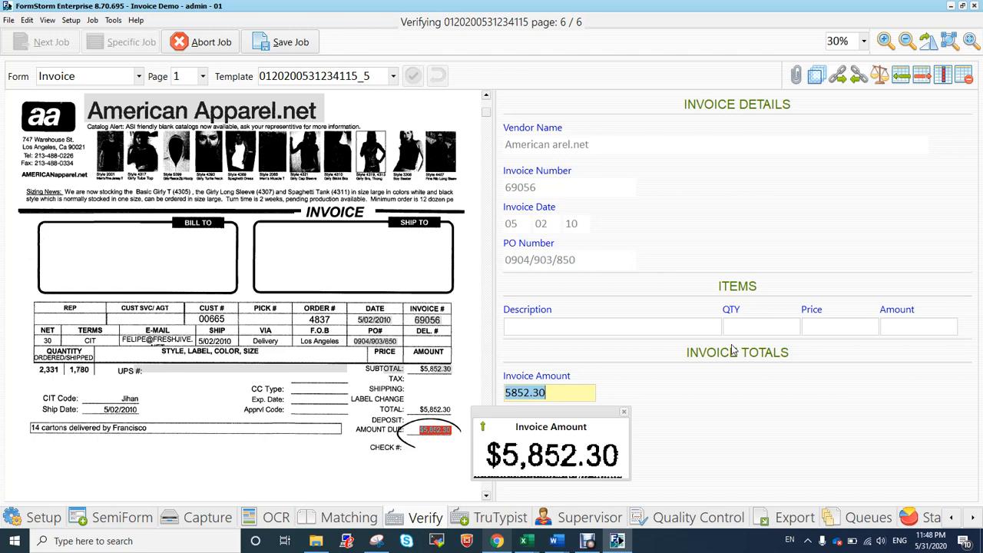
Confirm the invoice amount, save the verified job's changes and check the job queues.
{"action": "key", "text": "Return"}
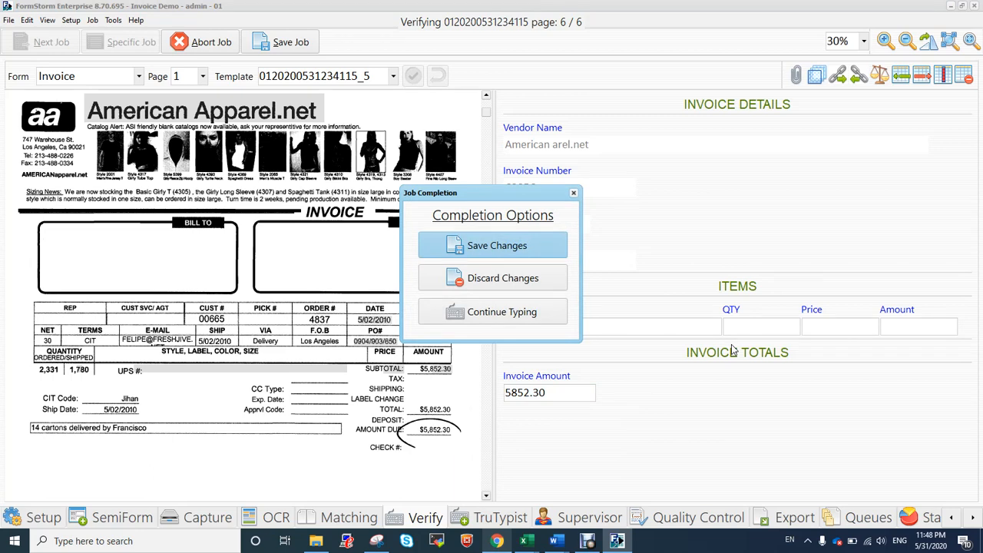
{"action": "left_click", "coordinate": [507, 247]}
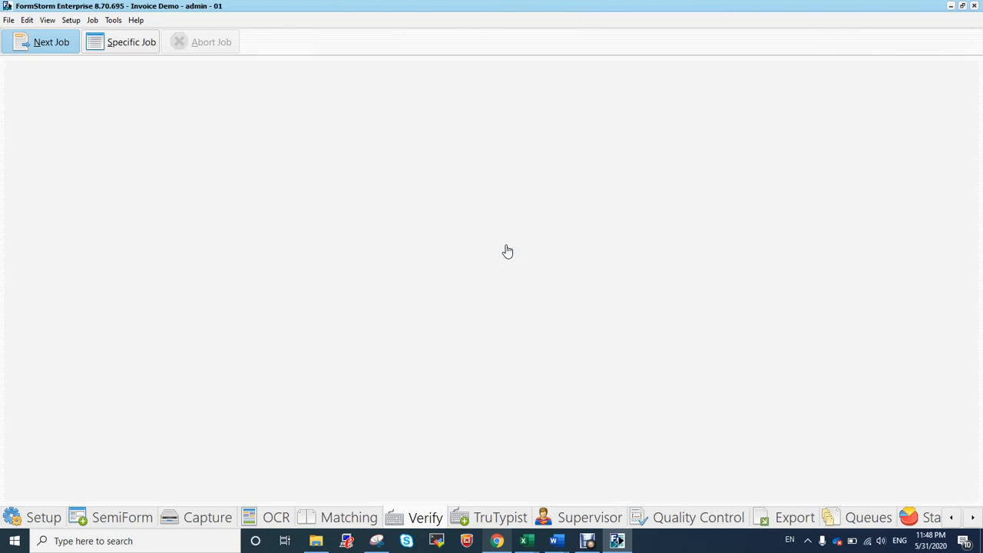
{"action": "left_click", "coordinate": [868, 519]}
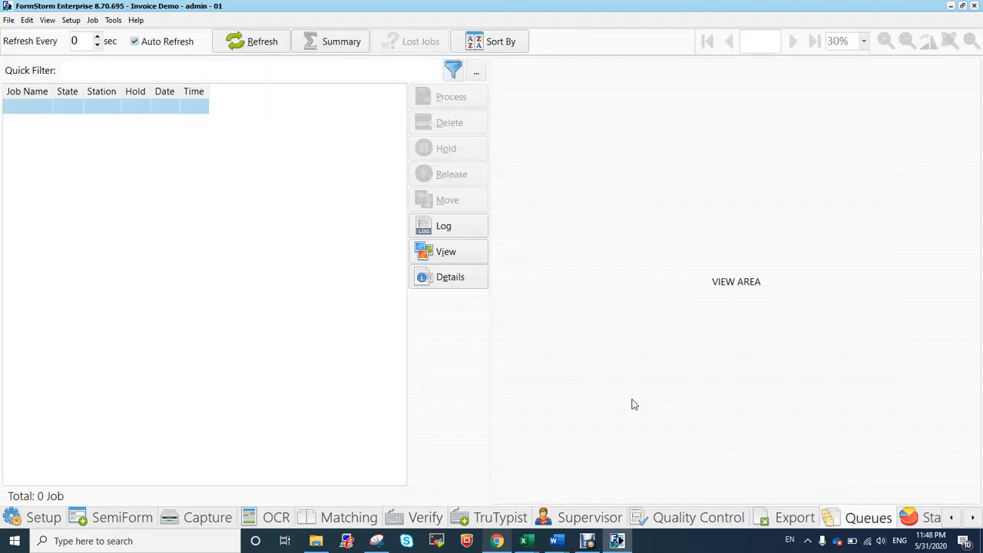
Switch to File Explorer and open the DataExp folder of the Invoice Demo system to view the exported data files.
{"action": "left_click", "coordinate": [317, 542]}
{"action": "double_click", "coordinate": [378, 226]}
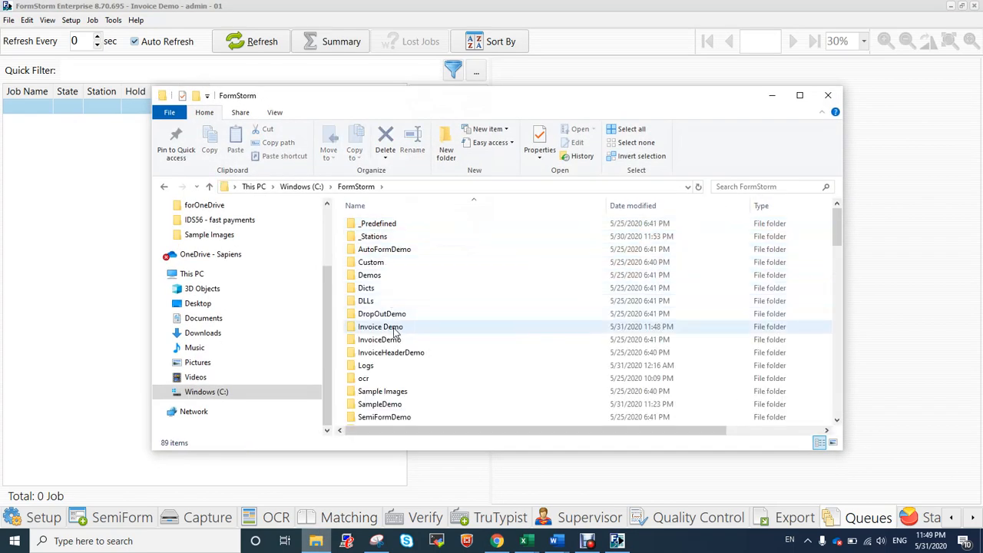
{"action": "double_click", "coordinate": [384, 327]}
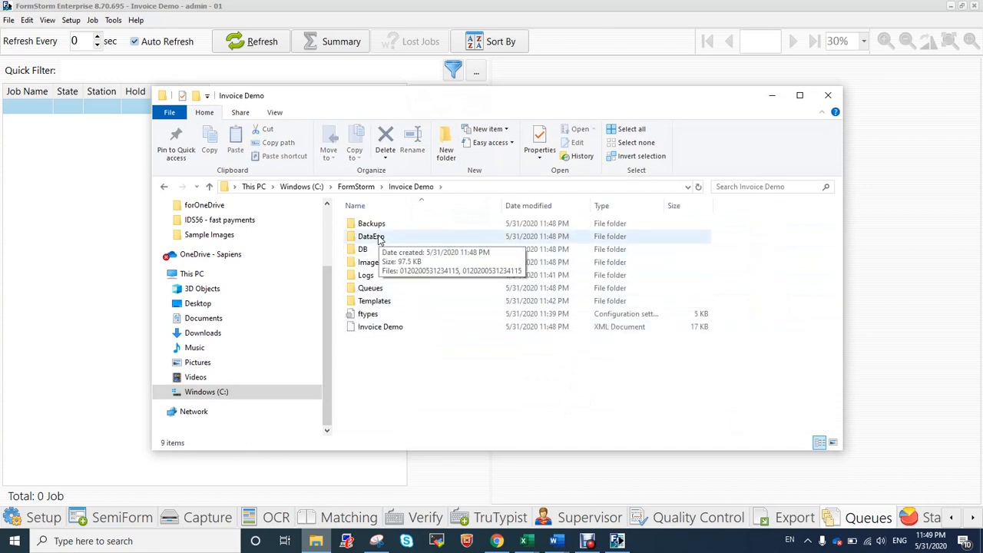
{"action": "double_click", "coordinate": [376, 238]}
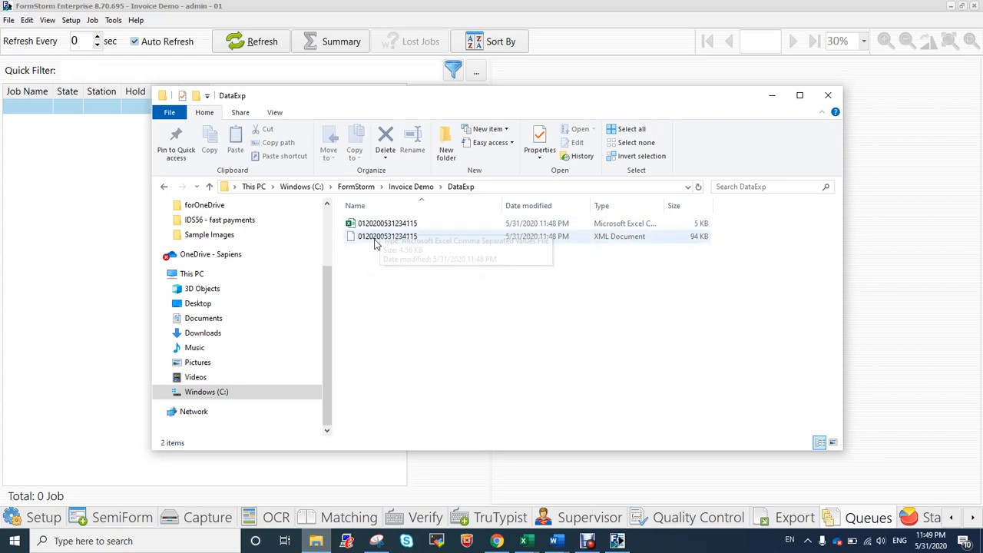
Return to the Invoice Demo folder and open ImageExp to view the exported invoice image.
{"action": "left_click", "coordinate": [400, 189]}
{"action": "left_click", "coordinate": [386, 264]}
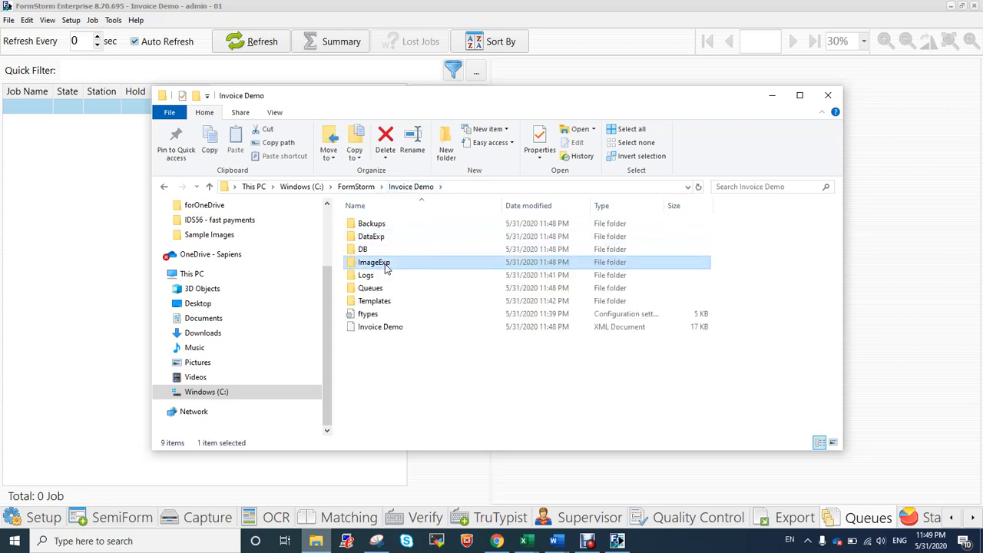
{"action": "double_click", "coordinate": [385, 264]}
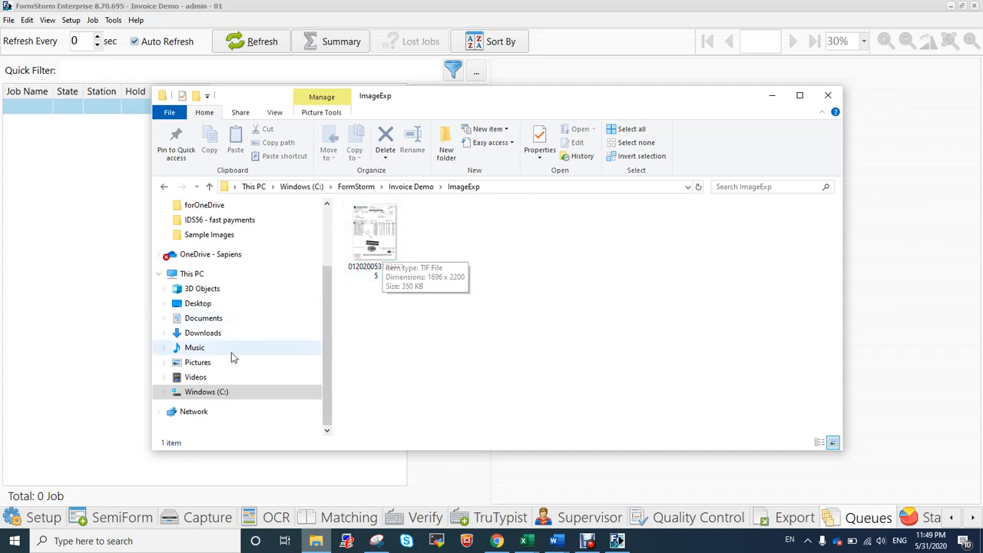
Switch back to FormStorm and open the setup of the Invoice Demo system.
{"action": "left_click", "coordinate": [44, 522]}
{"action": "left_click", "coordinate": [44, 519]}
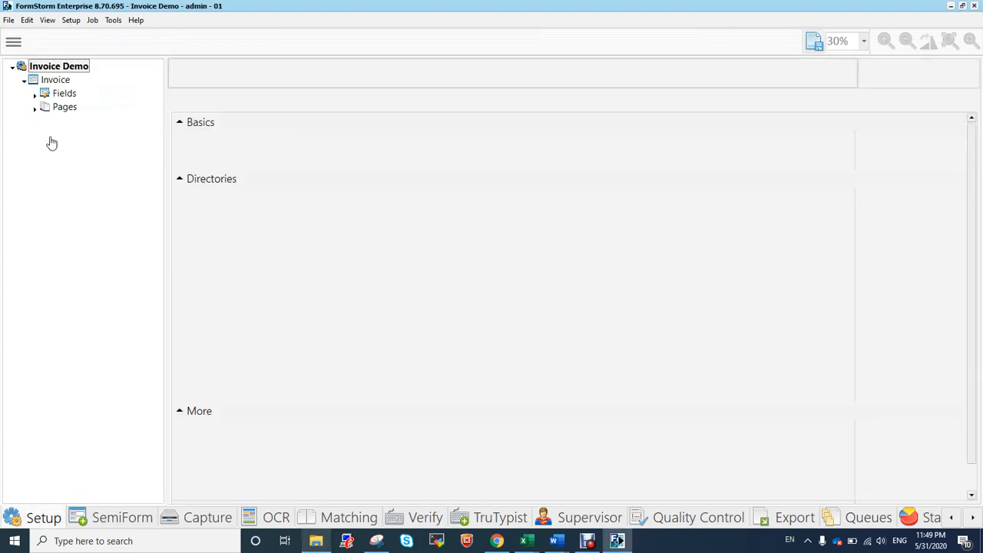